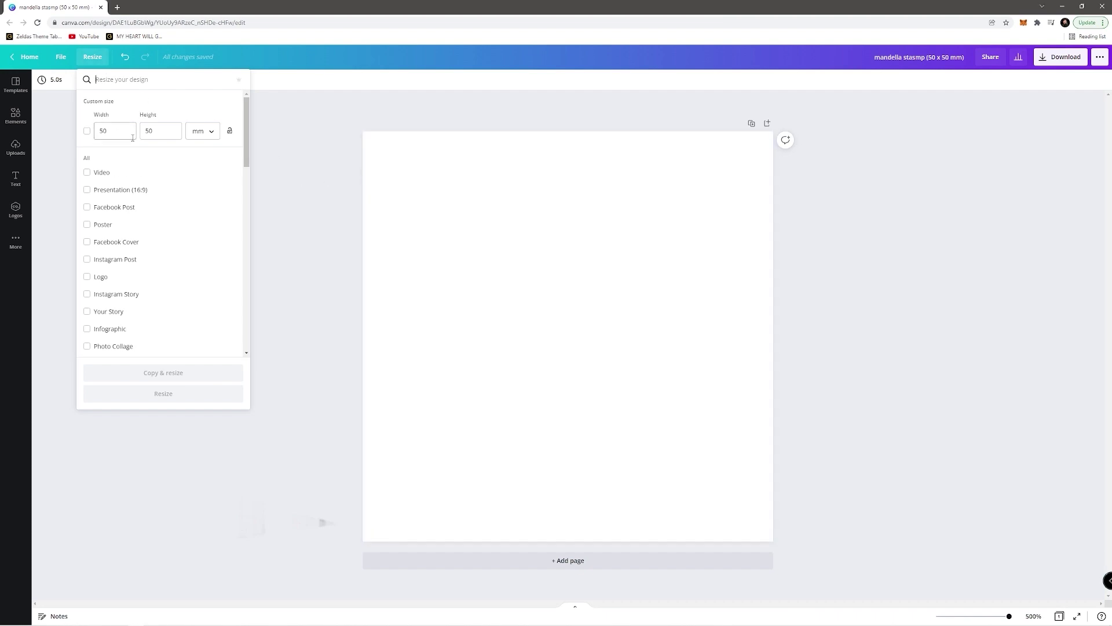
- Place the black-and-white mandala from the uploads on the 50 x 50 mm page and enlarge it to fill the page
click(562, 175)
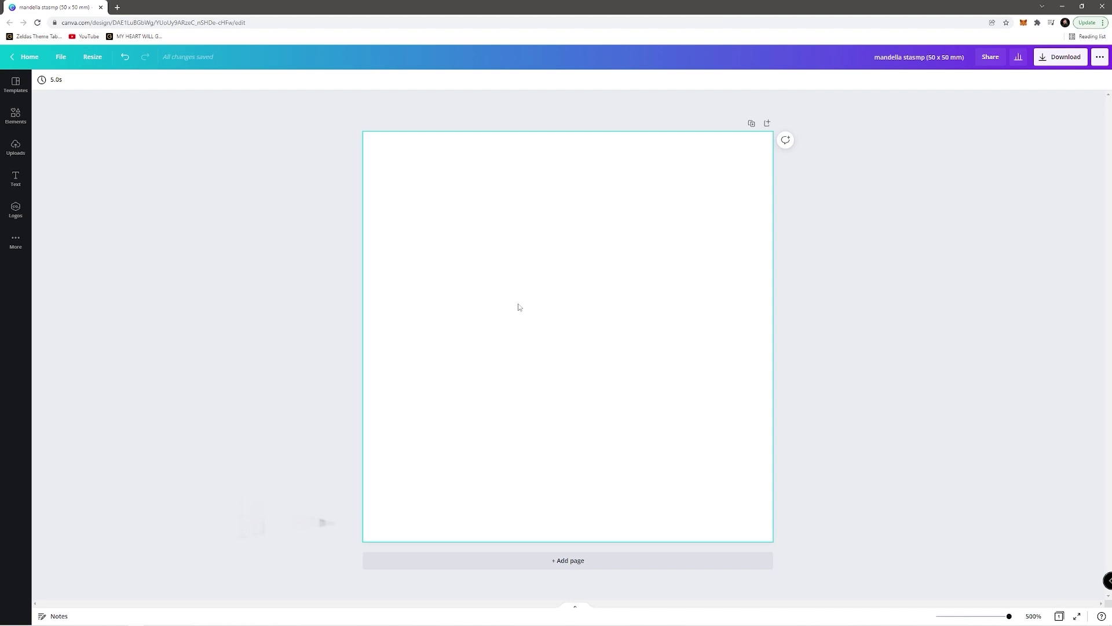
click(15, 148)
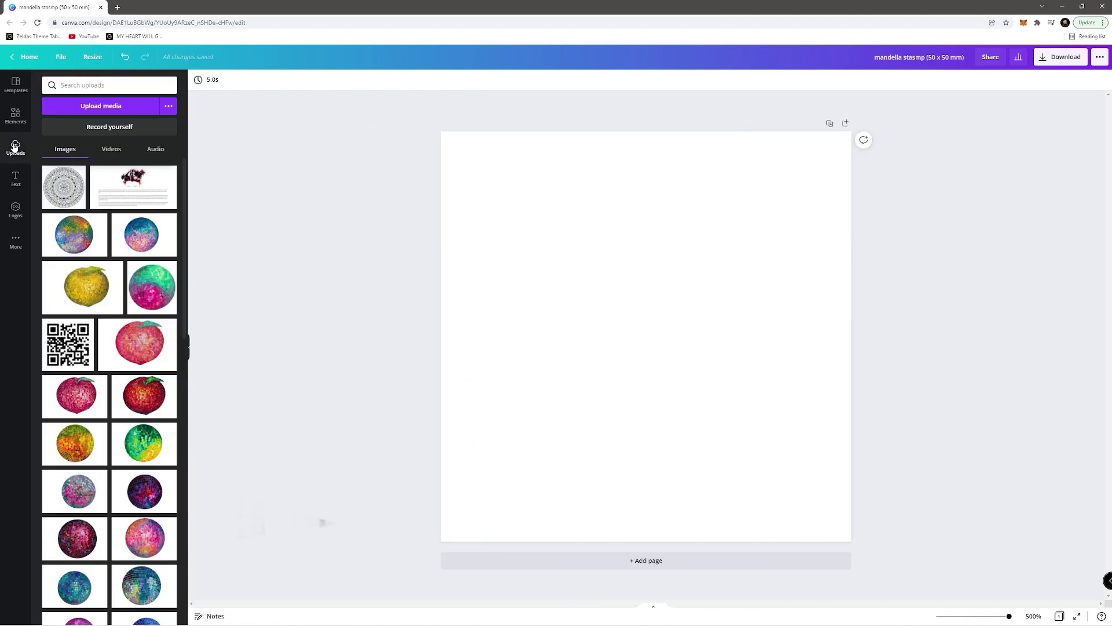
click(65, 193)
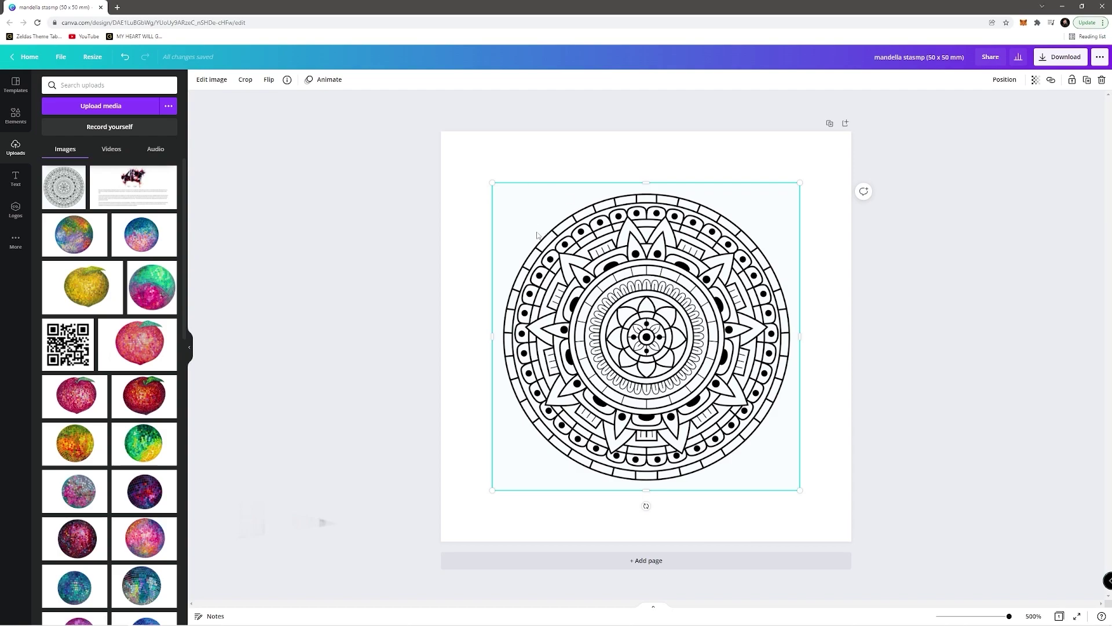
drag(492, 183, 441, 131)
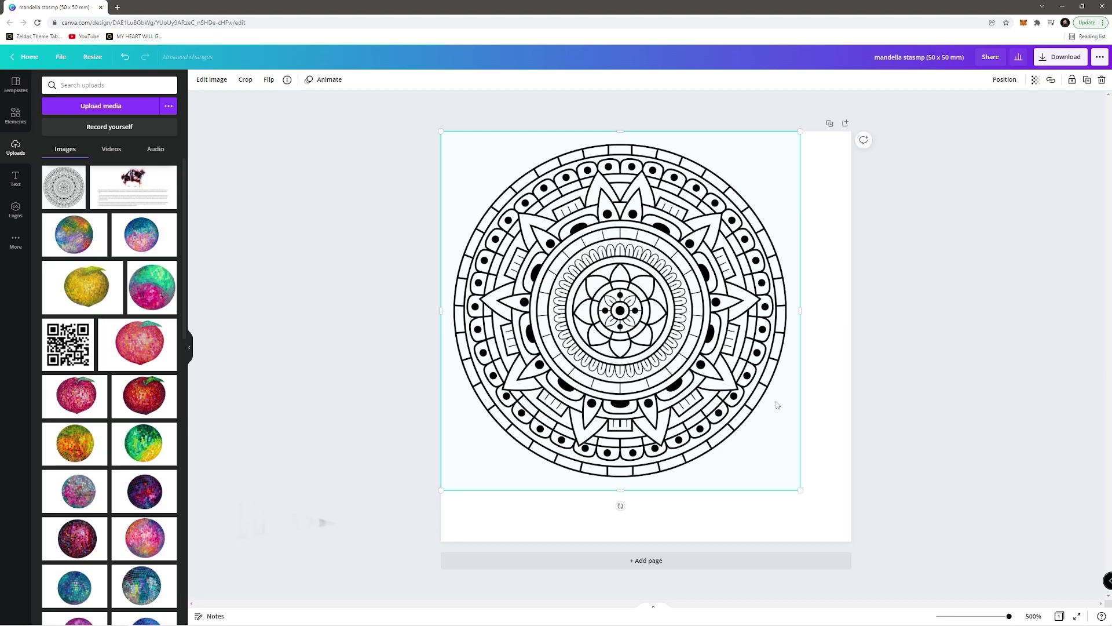
drag(800, 488, 849, 534)
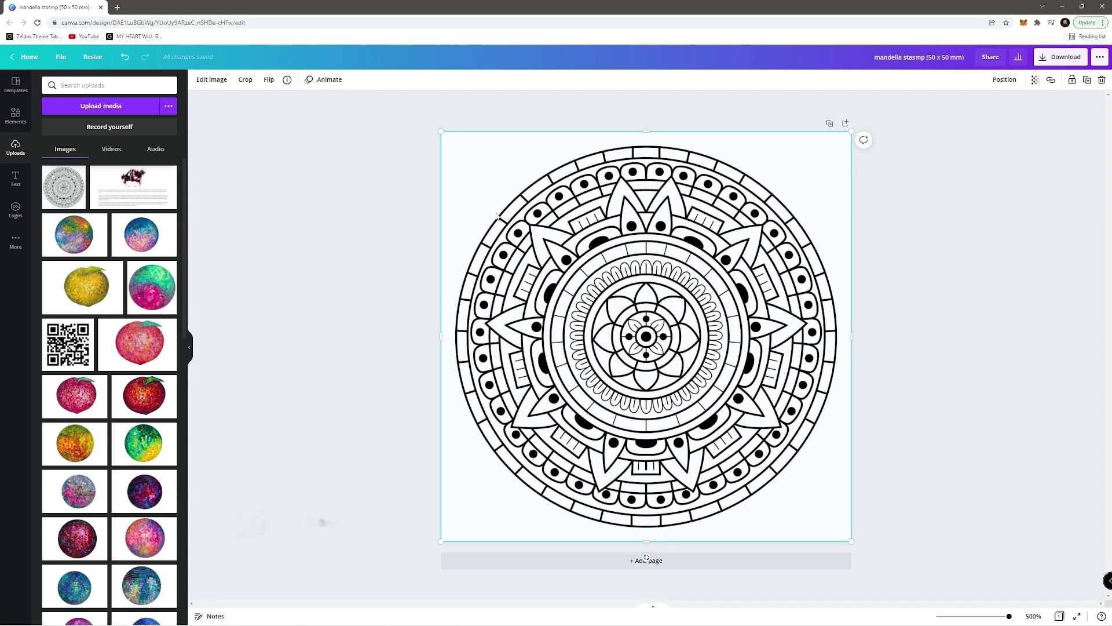
- Remove the mandala image's background with BG Remover and download the design as a PNG
click(212, 79)
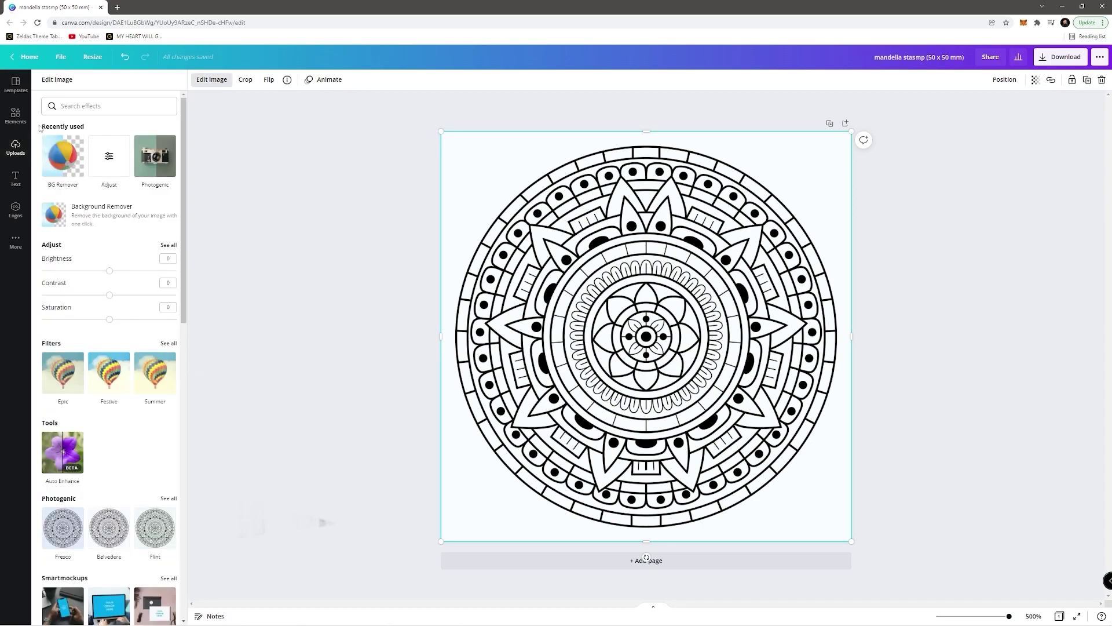
click(61, 166)
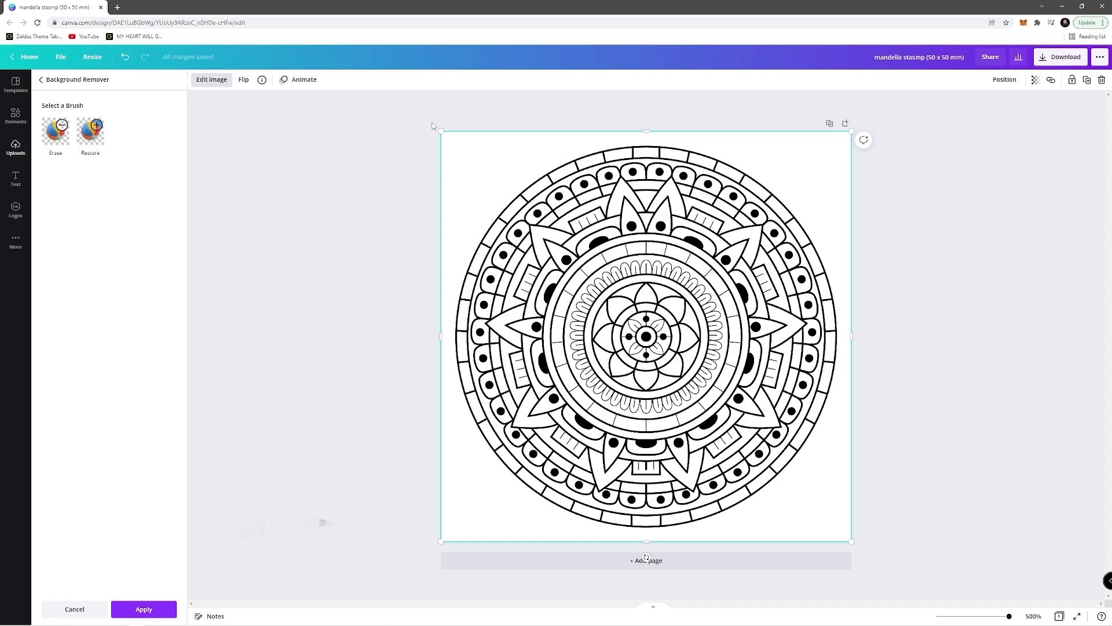
click(415, 104)
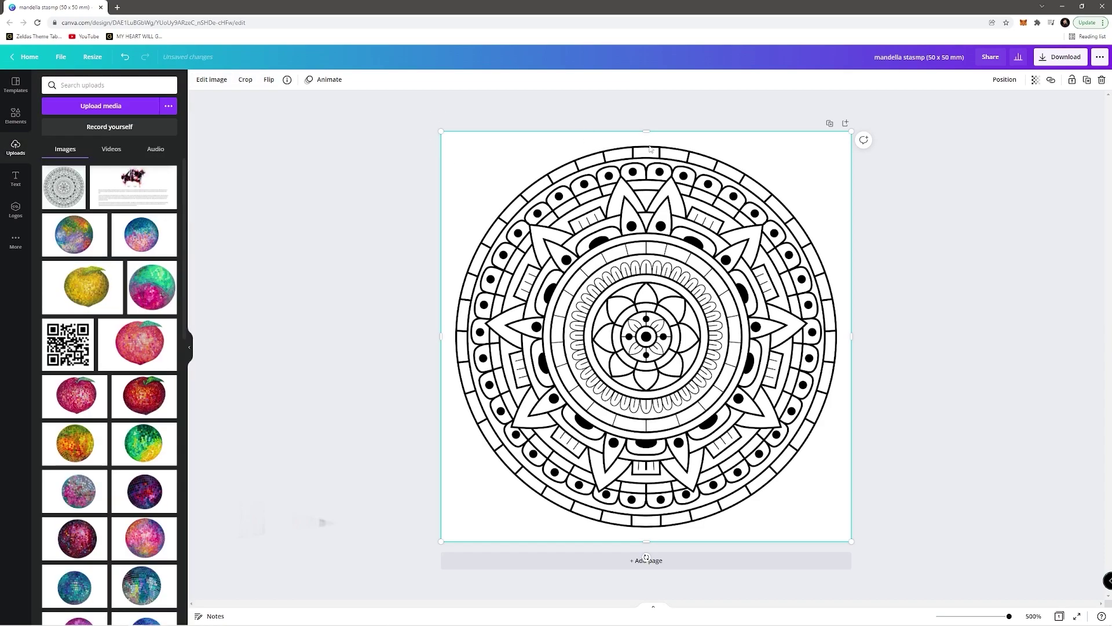
click(1065, 56)
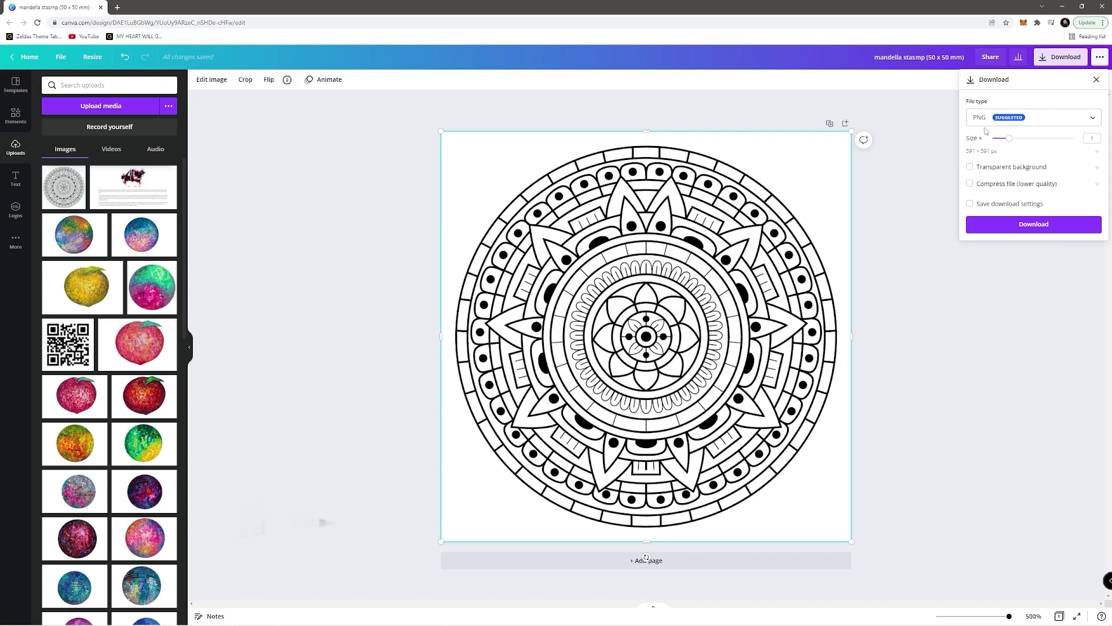
click(1007, 223)
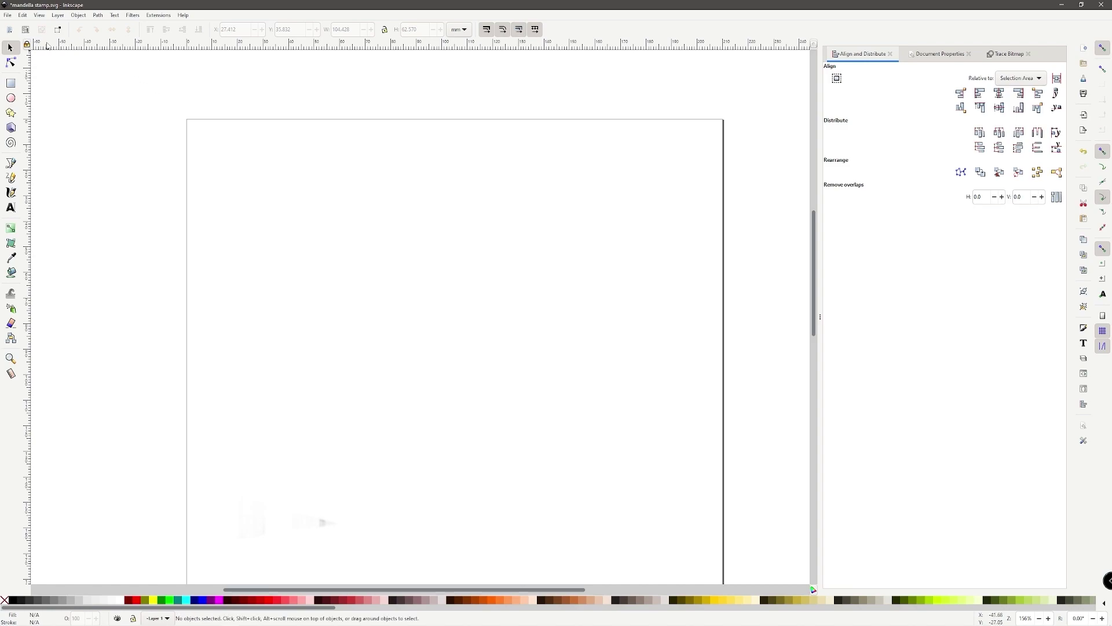
- Switch to Inkscape, import the "mandella stasmp (50 x 50 mm)" PNG as an embedded image and move it to the upper middle of the page
click(8, 16)
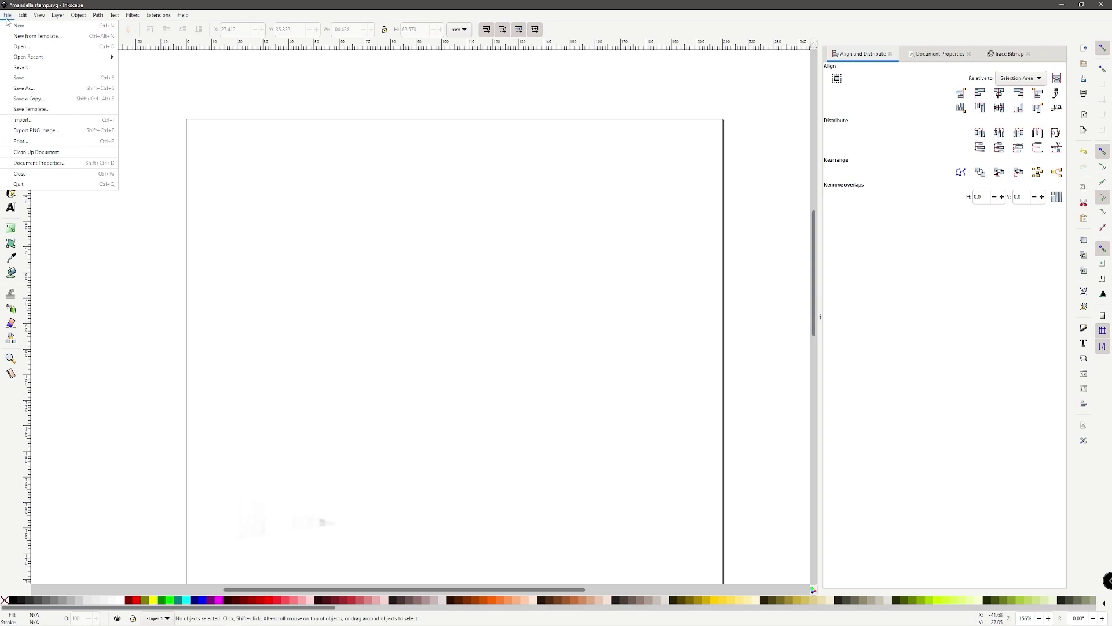
click(23, 119)
click(83, 67)
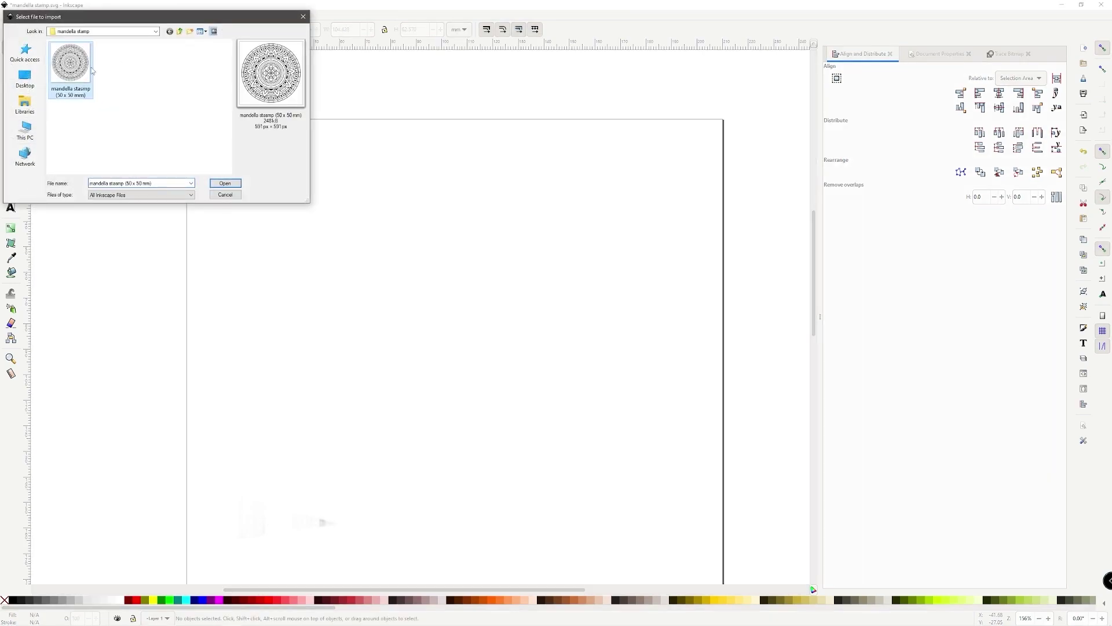
click(227, 184)
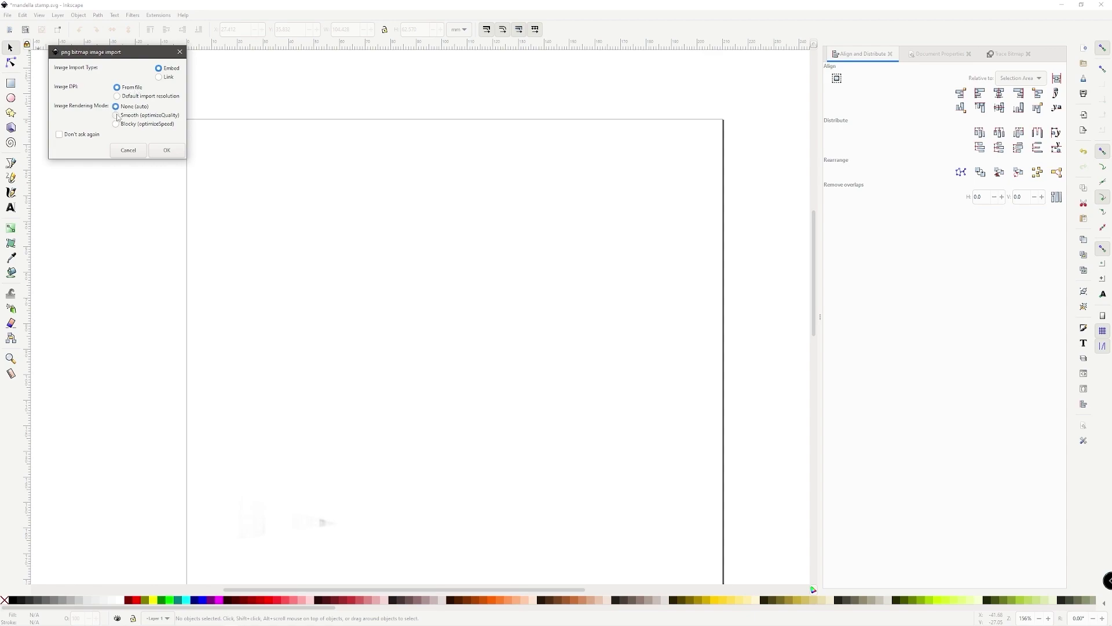
key(Return)
drag(231, 187, 406, 246)
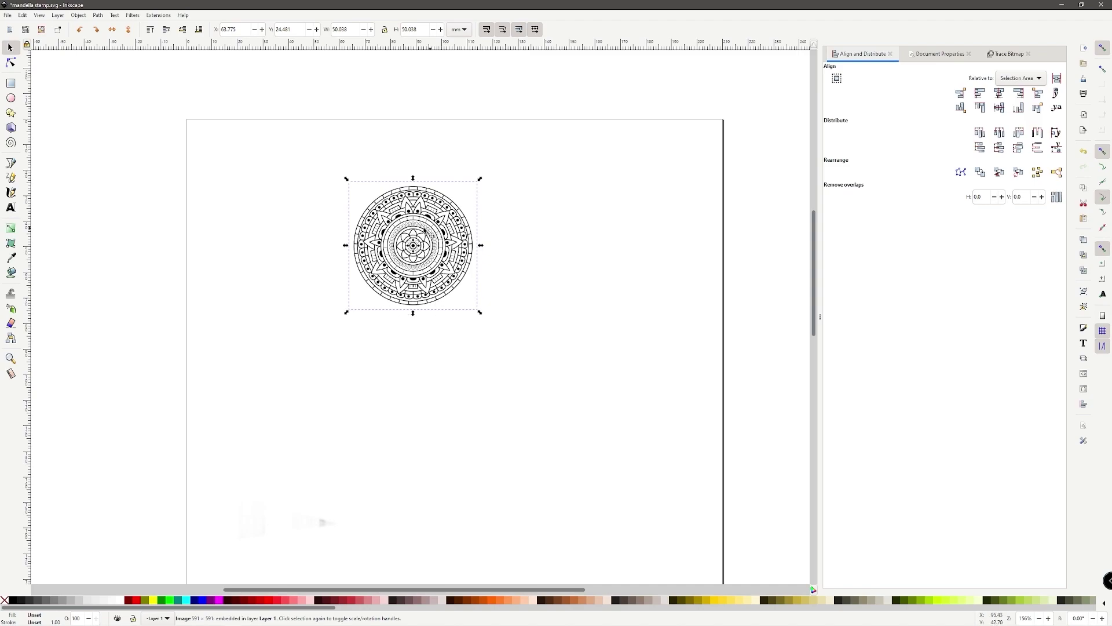
drag(424, 241, 407, 275)
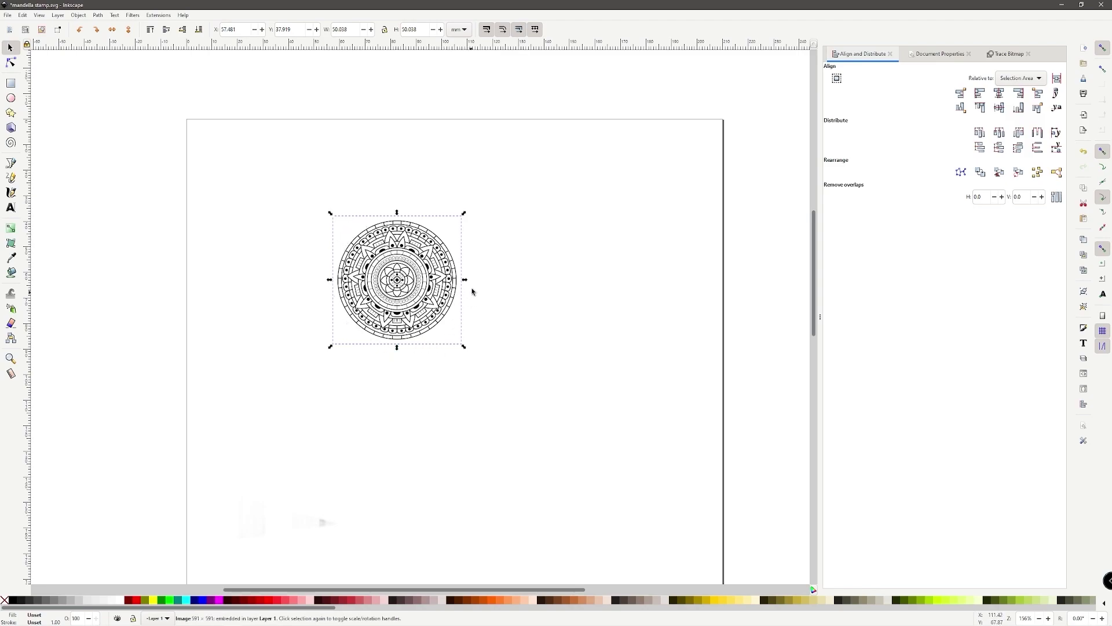
- Draw a circle about 50 mm in diameter around the mandala, with a red outline and no fill
click(11, 99)
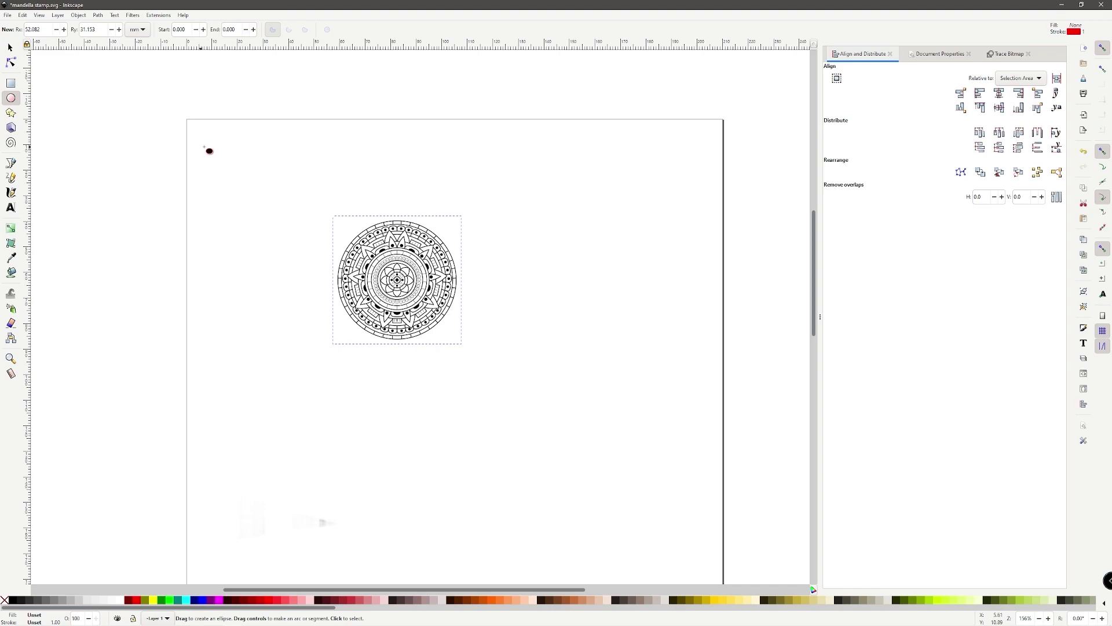
drag(333, 217, 462, 345)
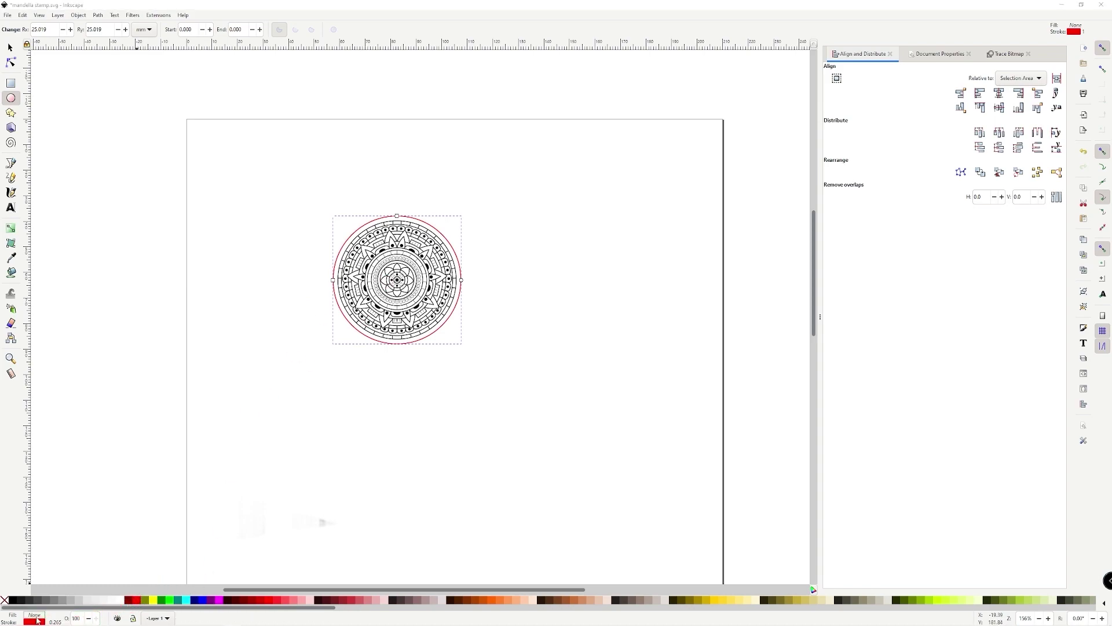
click(132, 600)
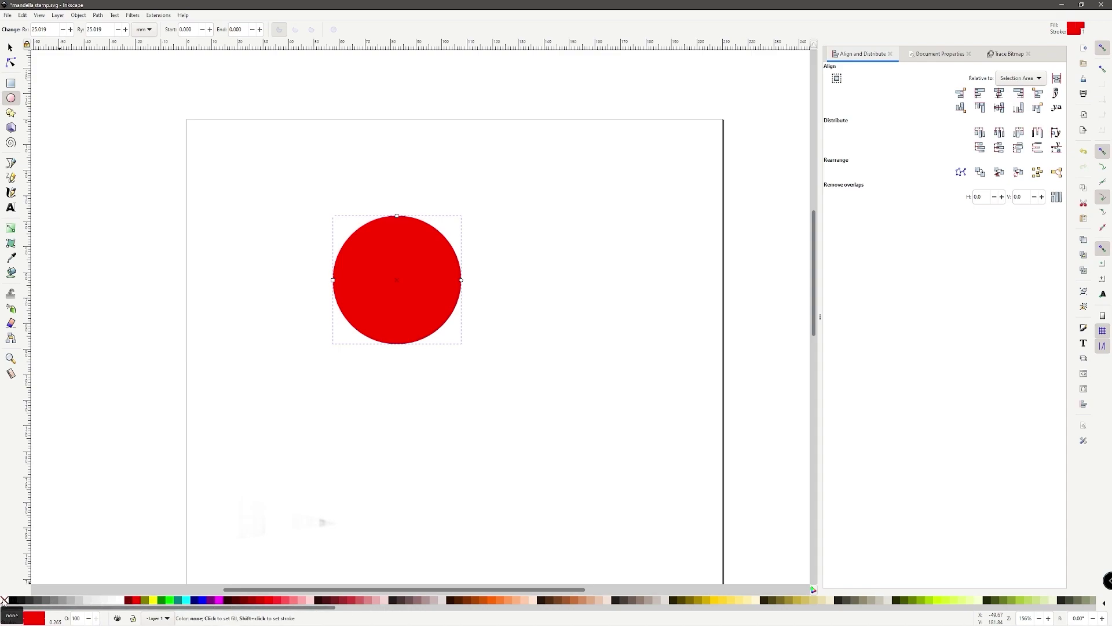
drag(4, 601, 34, 617)
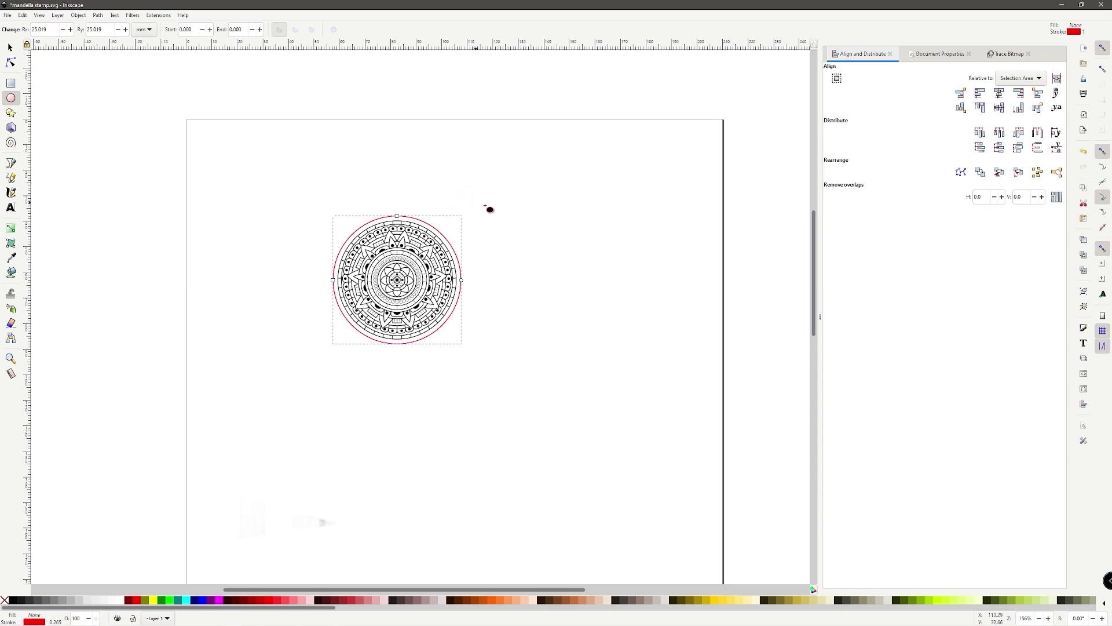
click(10, 47)
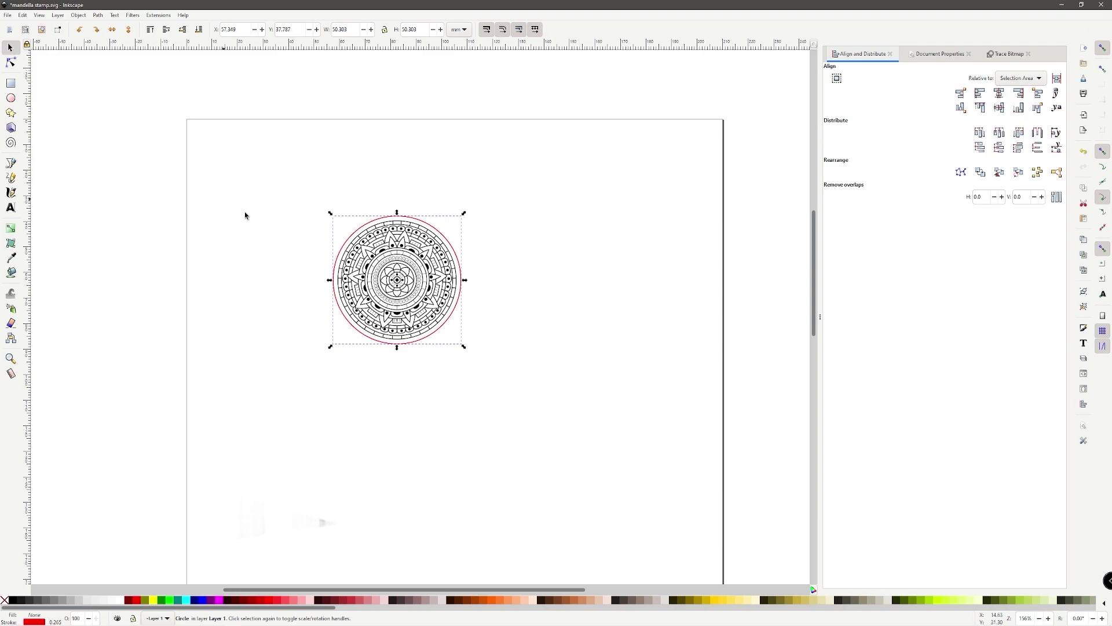
key(Escape)
- Resize the page to fit the drawing, using the document properties
click(942, 54)
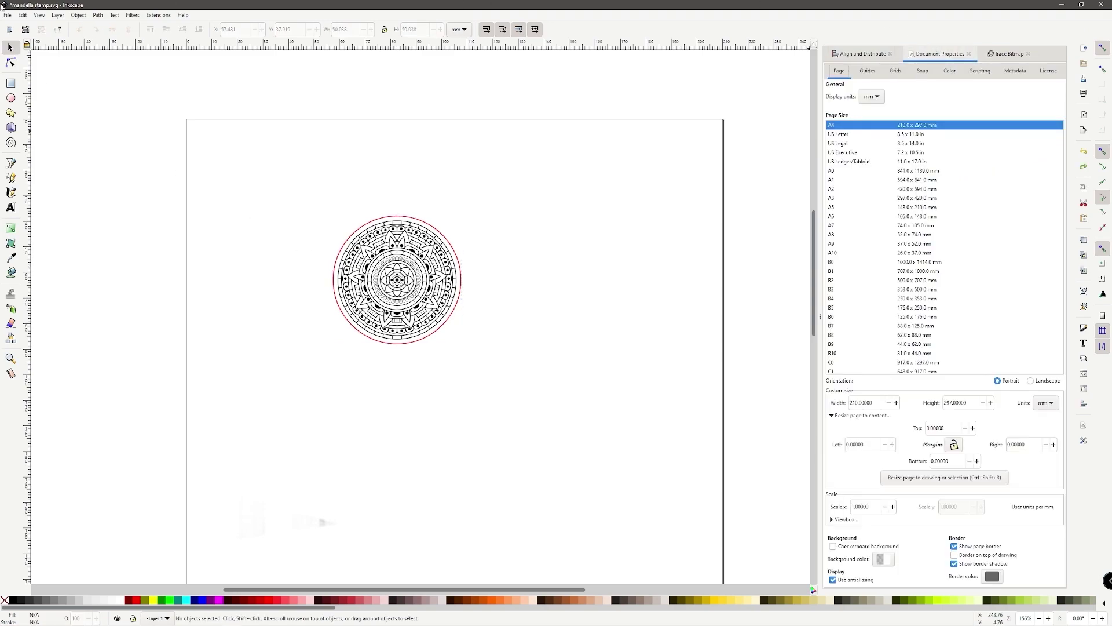
click(6, 14)
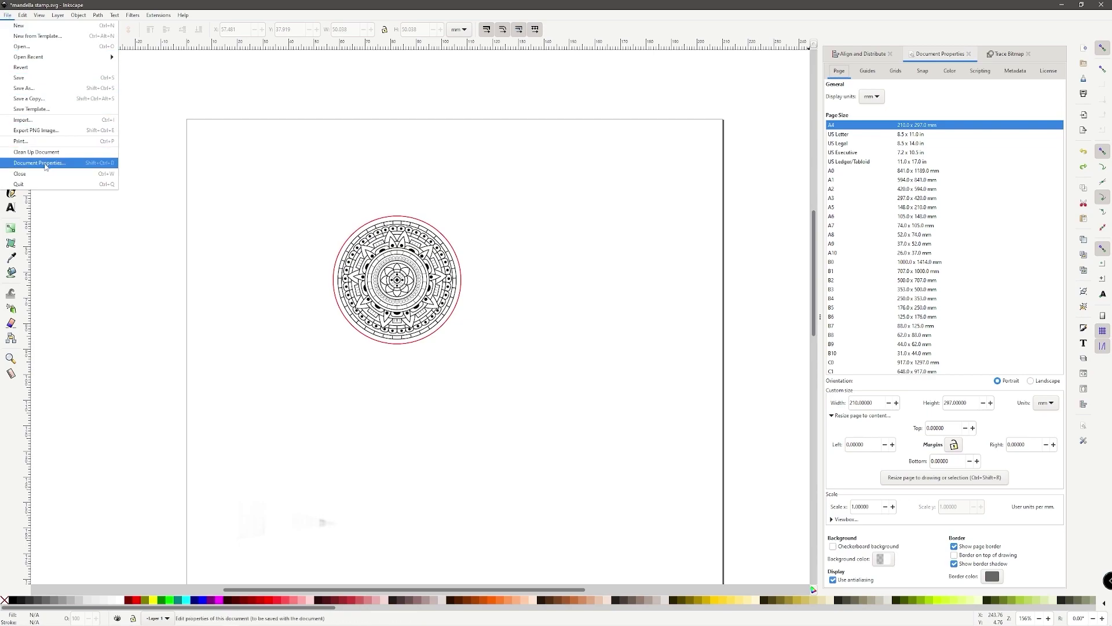
click(981, 98)
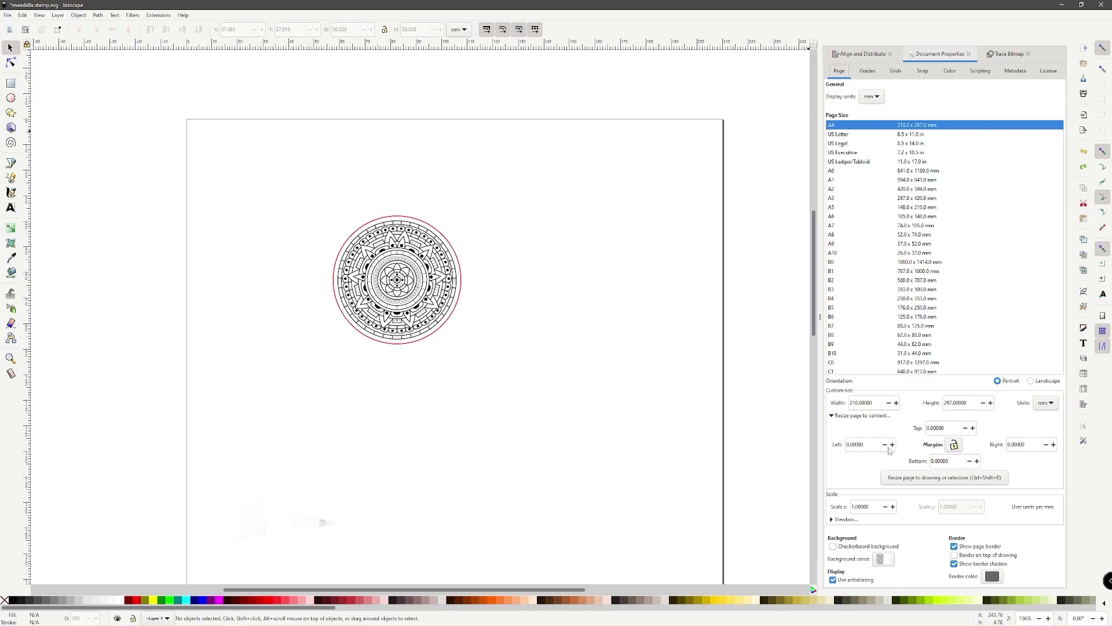
click(905, 484)
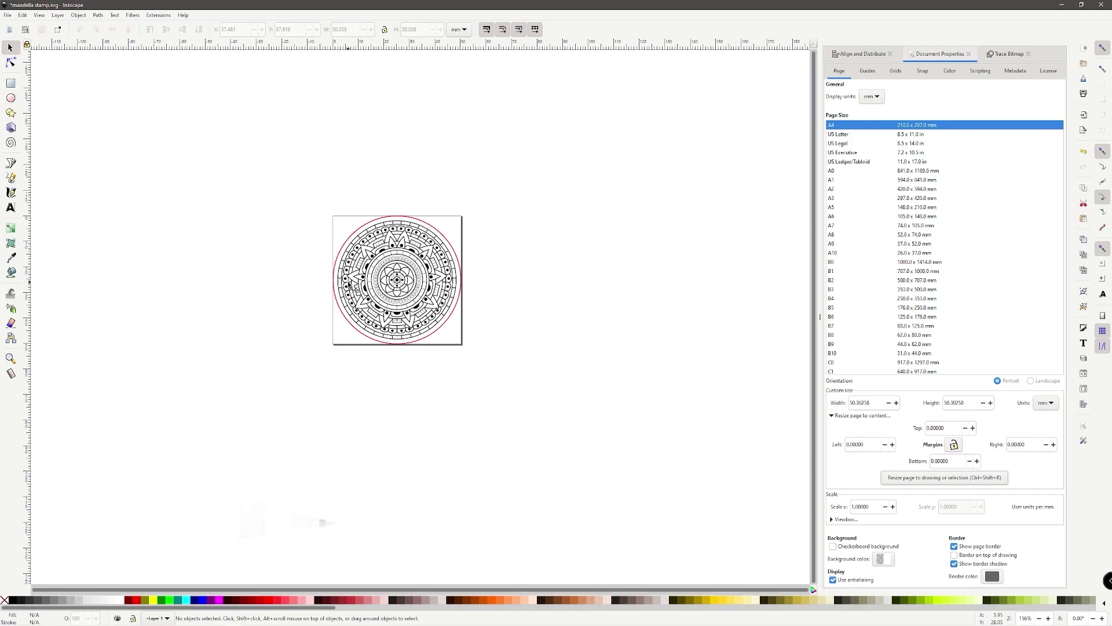
- Save the drawing as a new Inkscape SVG named "mandella stamp backing"
click(8, 15)
click(42, 90)
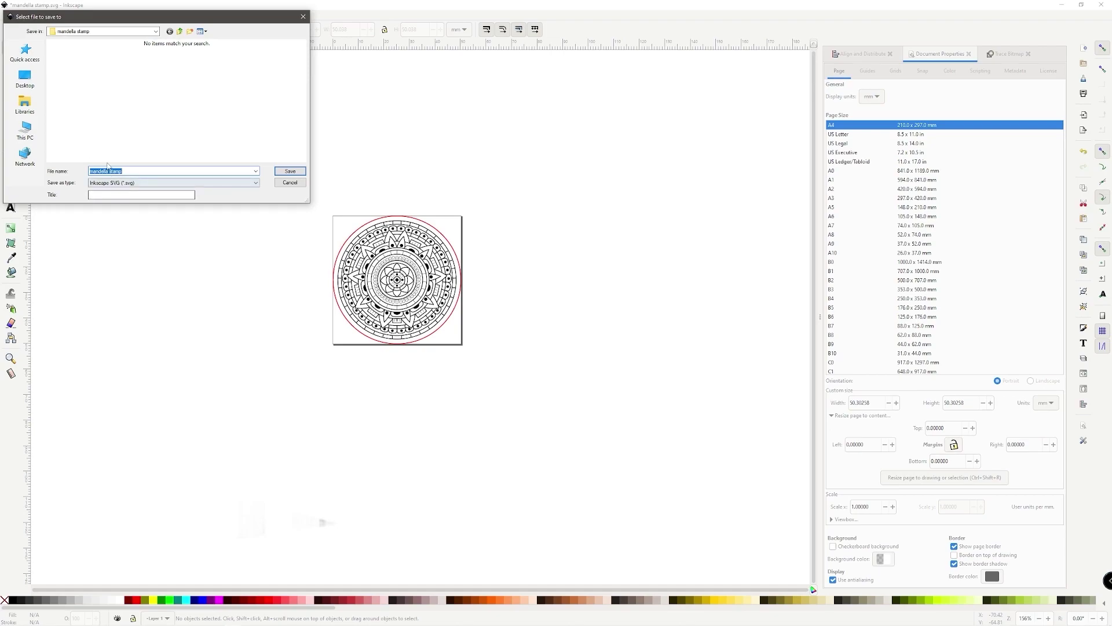
click(134, 171)
text(backing)
click(290, 172)
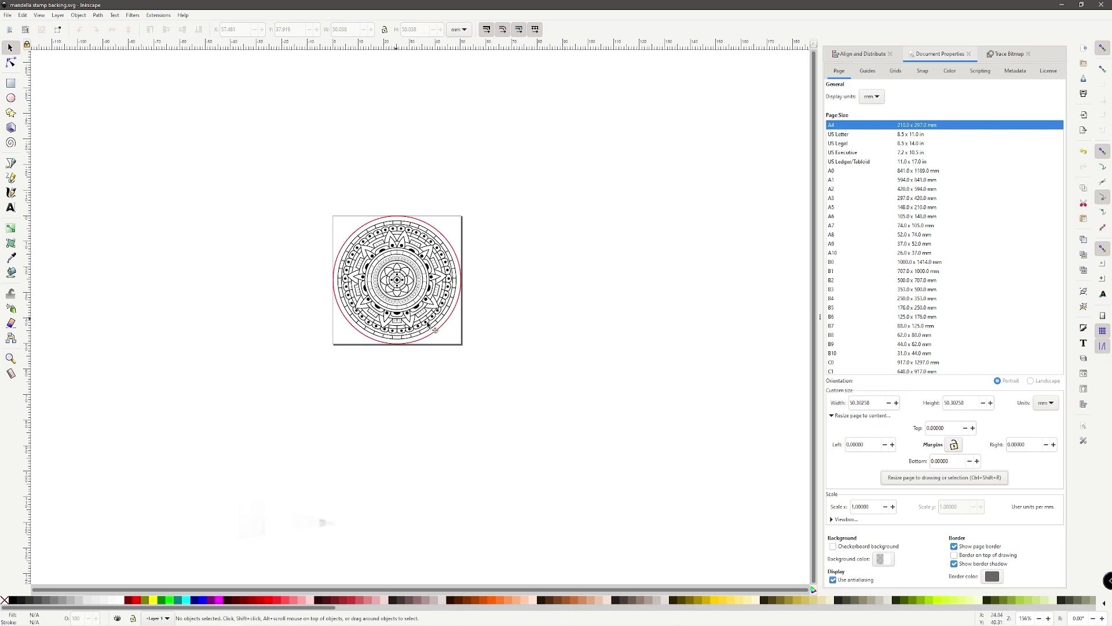
- Trace the mandala bitmap as a single scan with brightness cutoff and the image inverted
scroll(454, 298, up, 1)
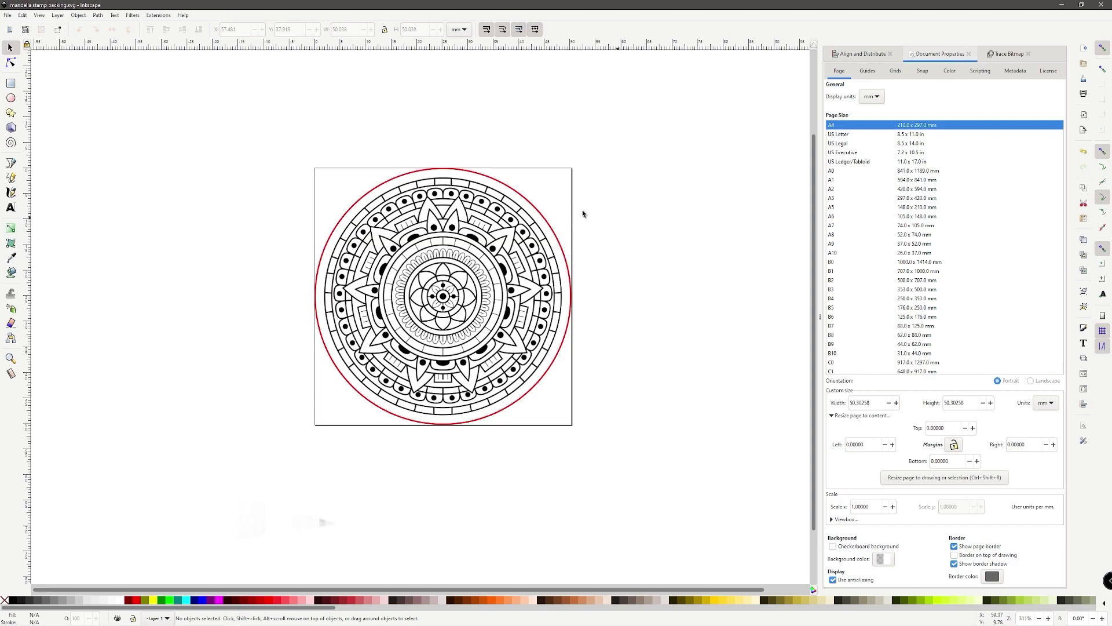
click(438, 244)
click(257, 91)
click(99, 15)
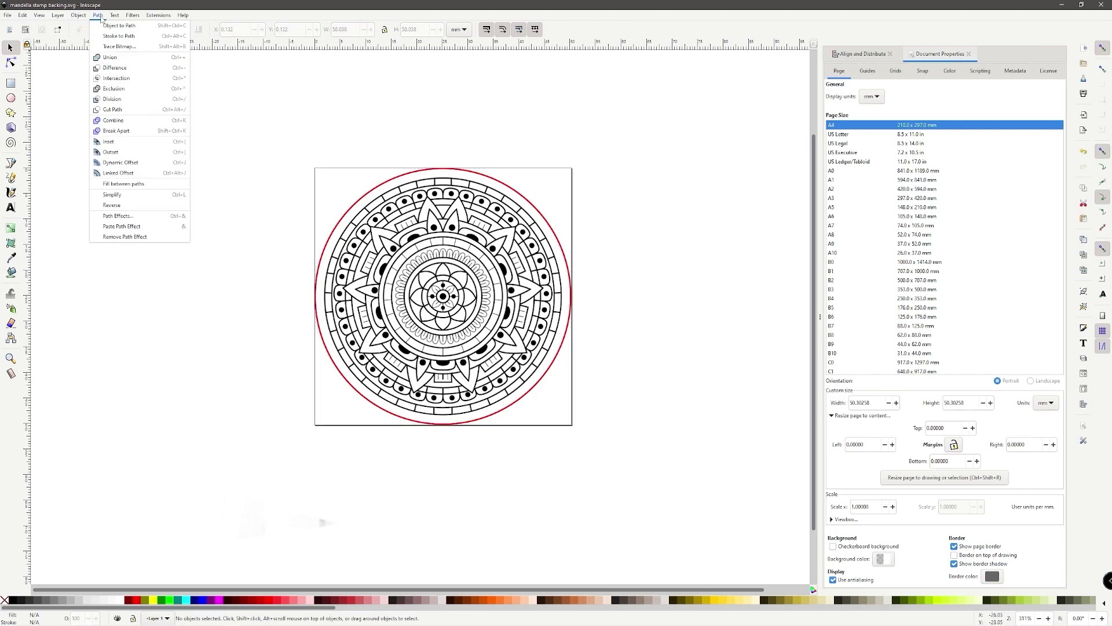
click(119, 46)
click(455, 298)
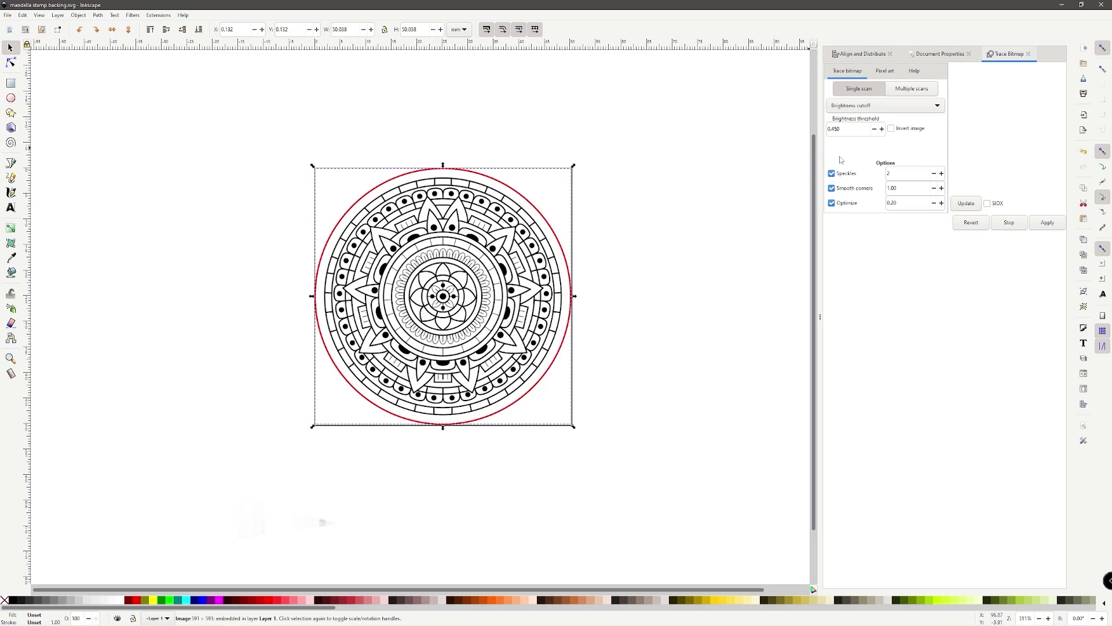
click(891, 129)
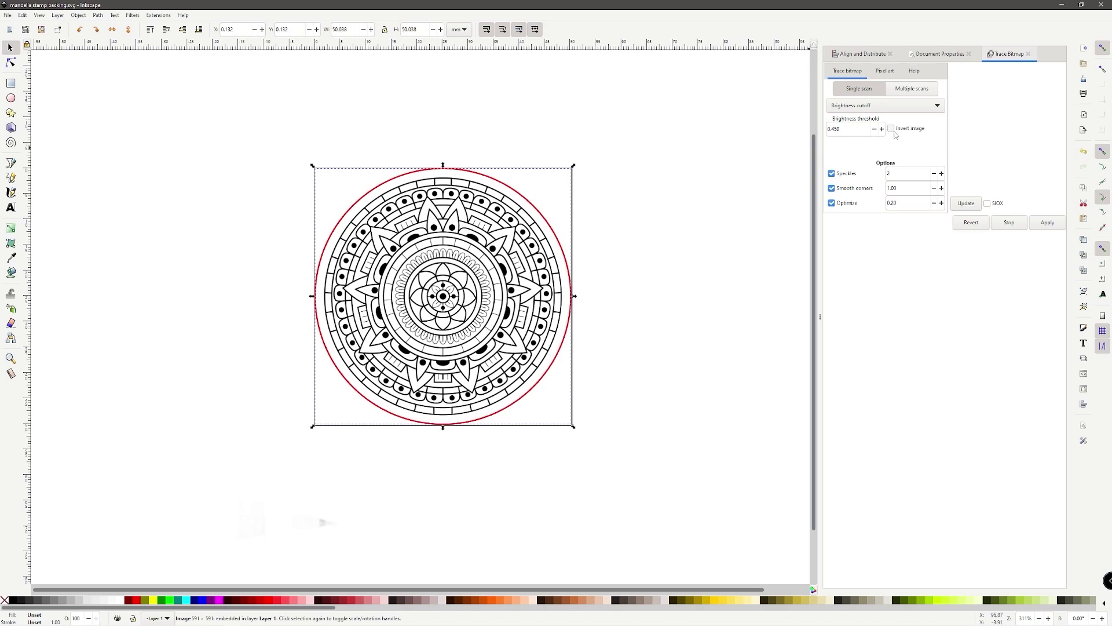
click(973, 203)
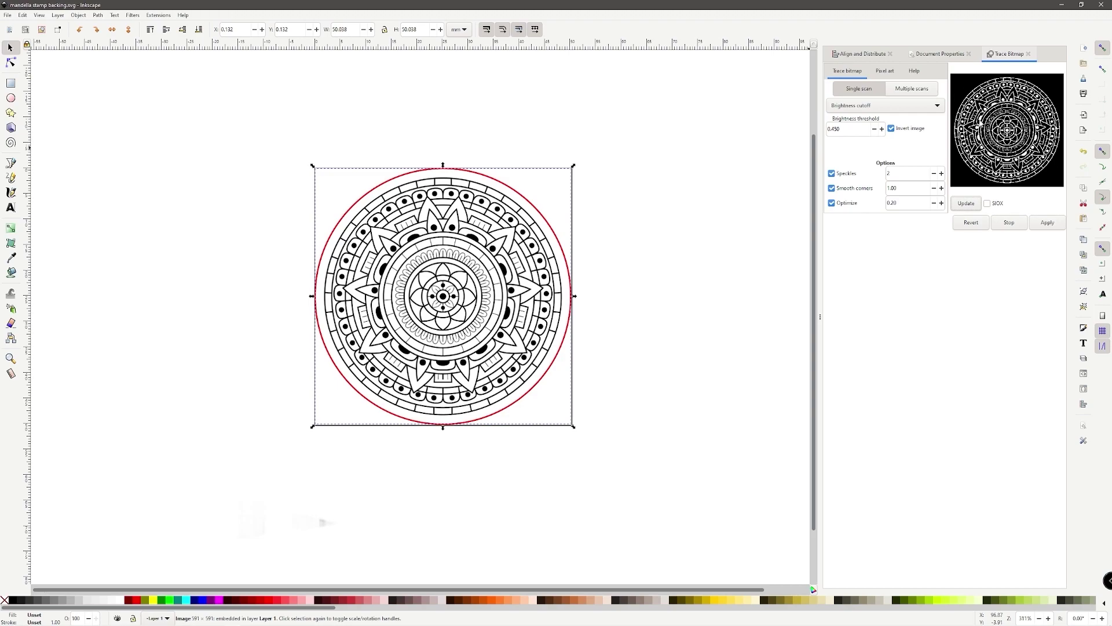
click(1047, 223)
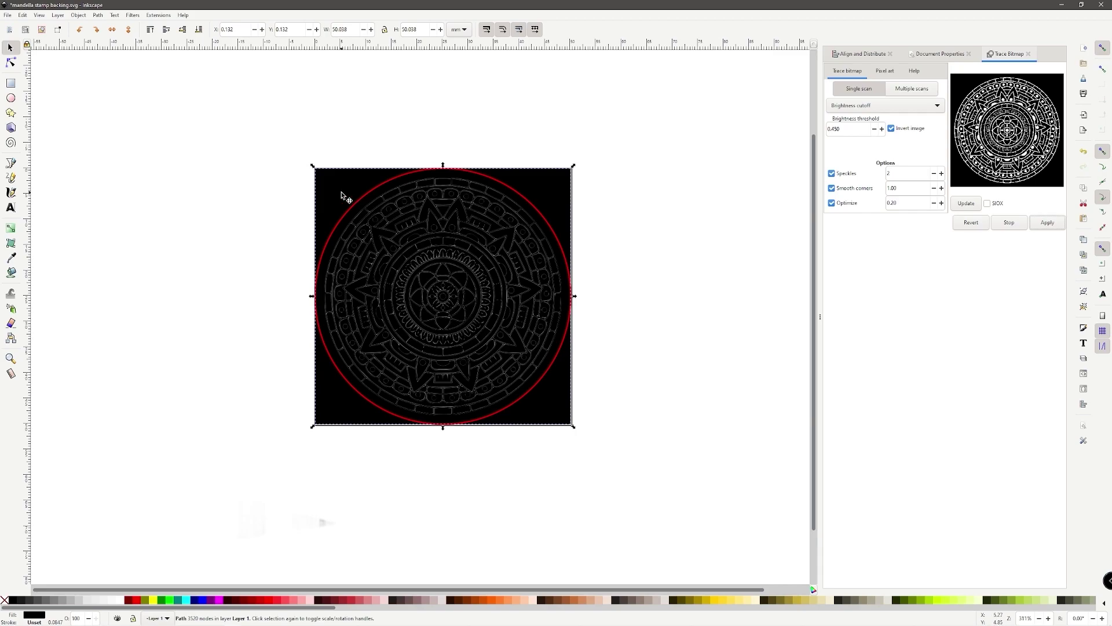
- Move the inverted trace off the original and delete the original mandala bitmap
drag(340, 192, 150, 305)
click(445, 212)
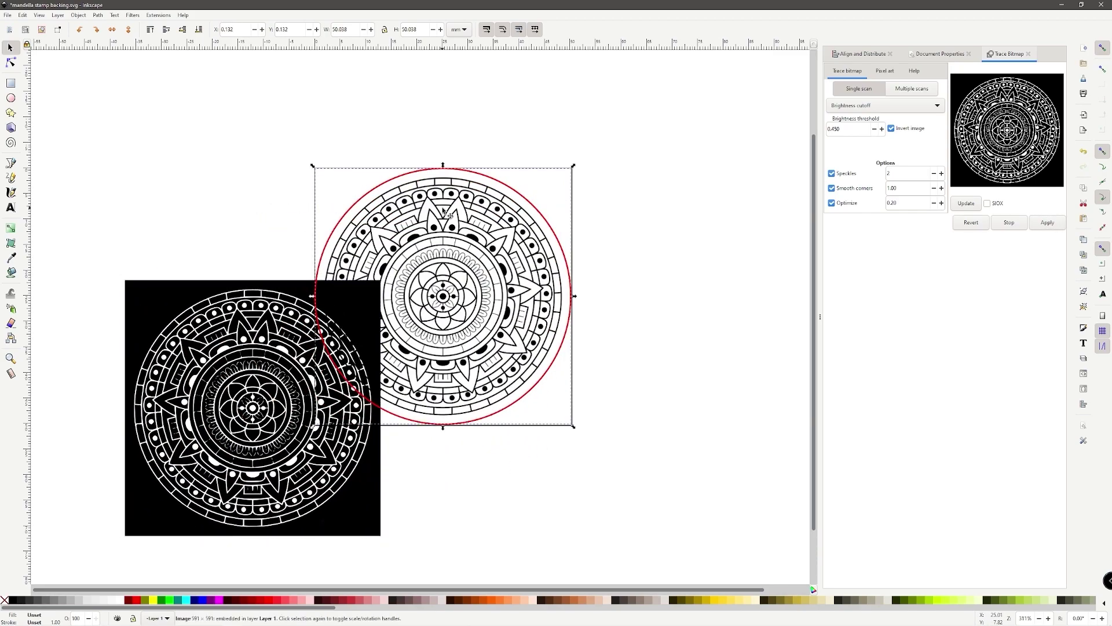
key(Delete)
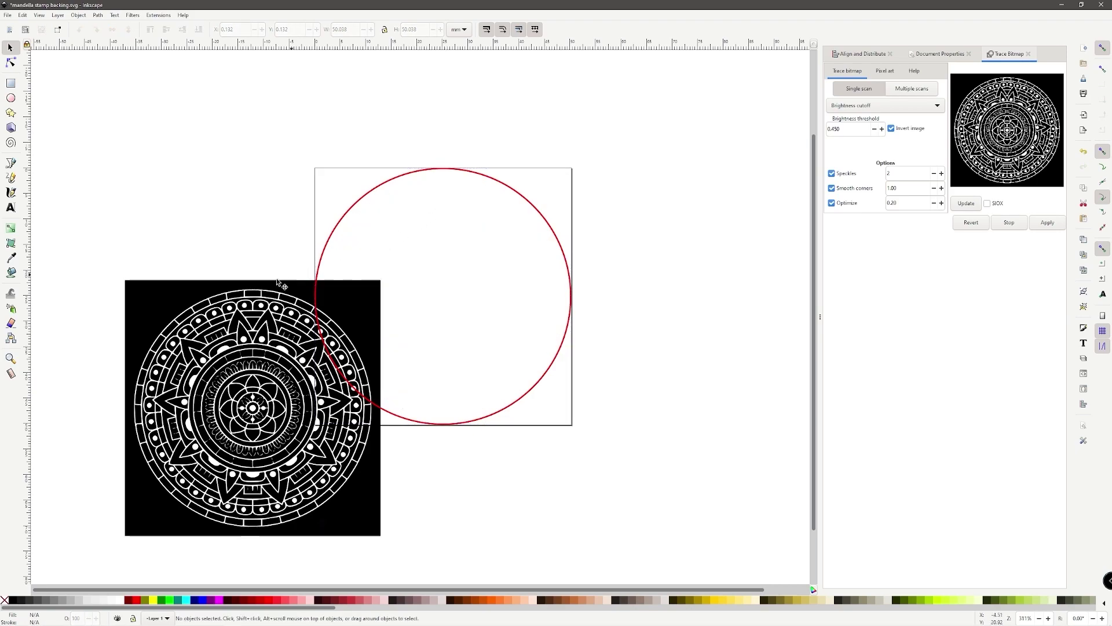
- Move the inverted mandala trace over the red circle and centre the two on each other horizontally and vertically
drag(289, 295, 489, 182)
drag(616, 119, 299, 435)
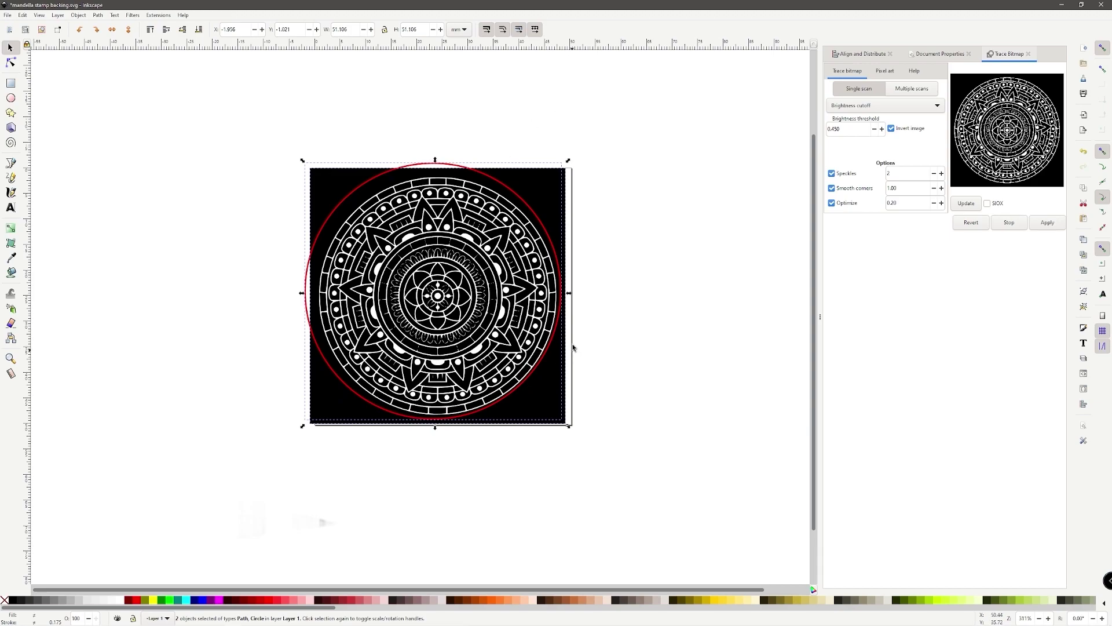
click(861, 55)
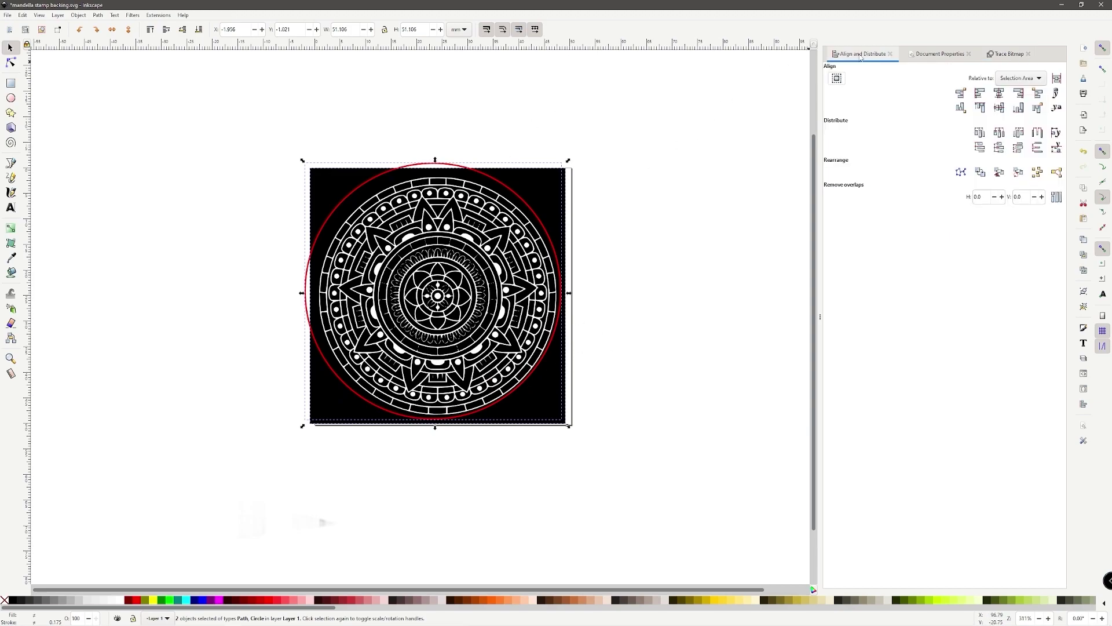
click(1001, 95)
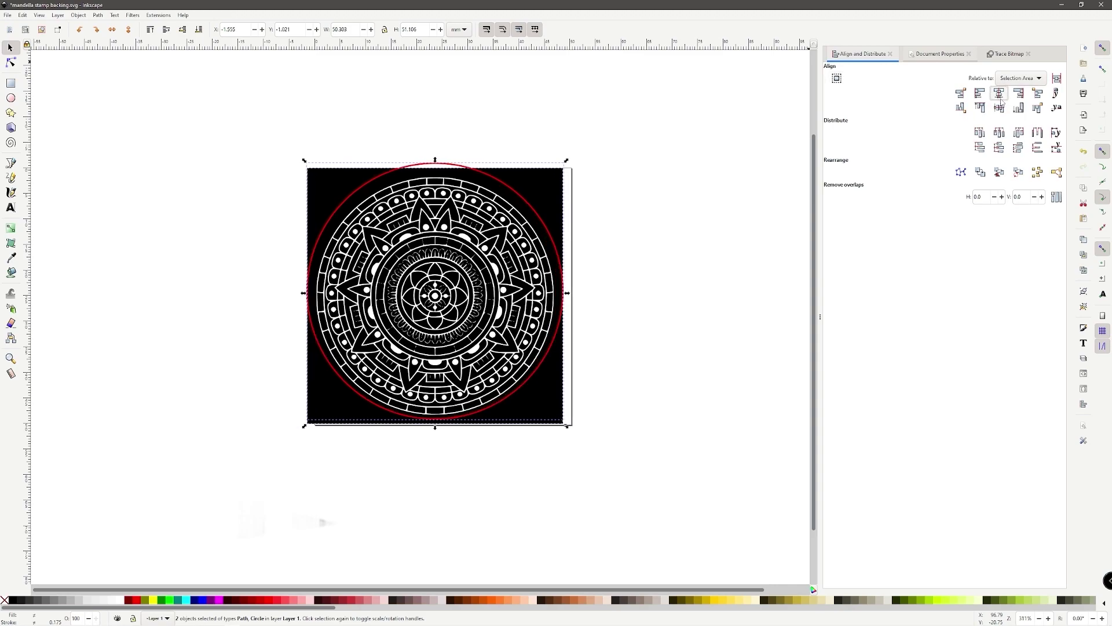
click(1001, 109)
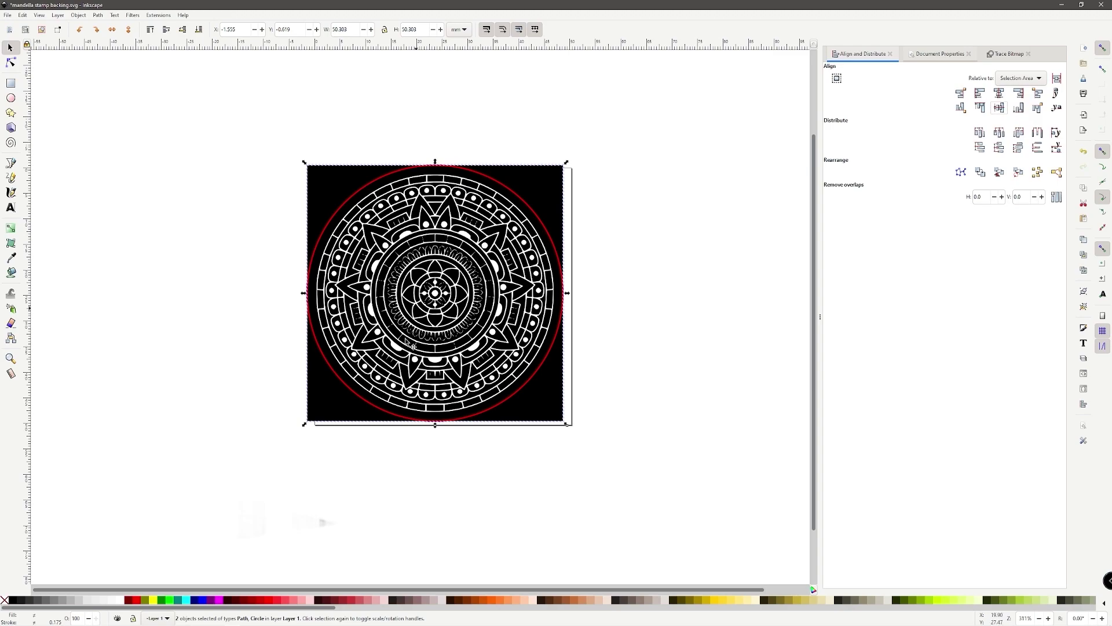
- Resize the page to fit the selected trace and circle, and deselect them
key(ctrl+shift+d)
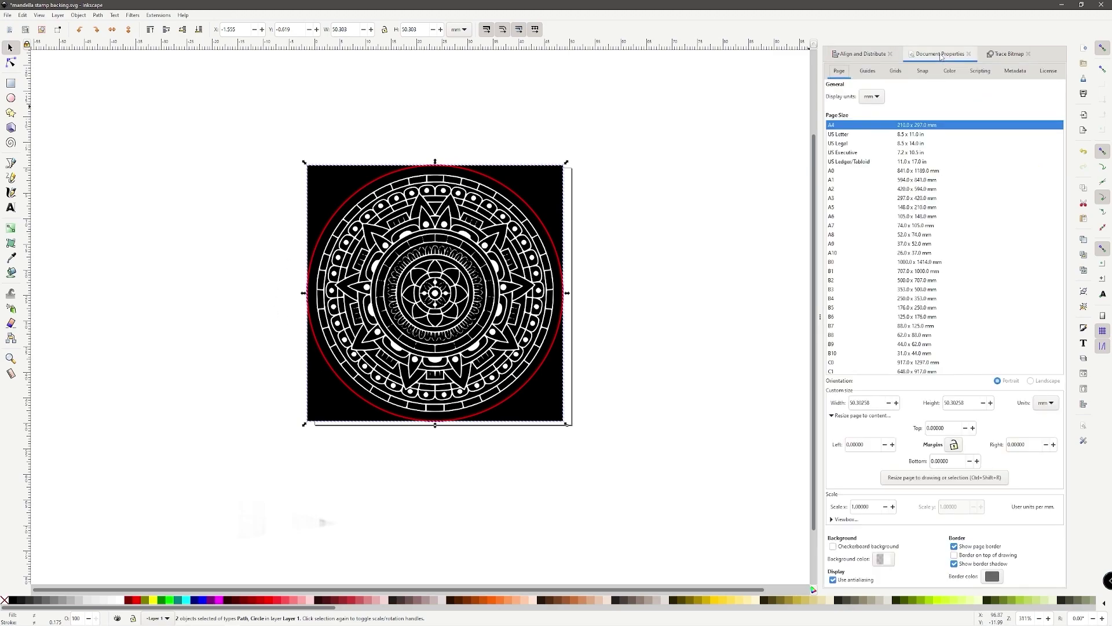
click(911, 477)
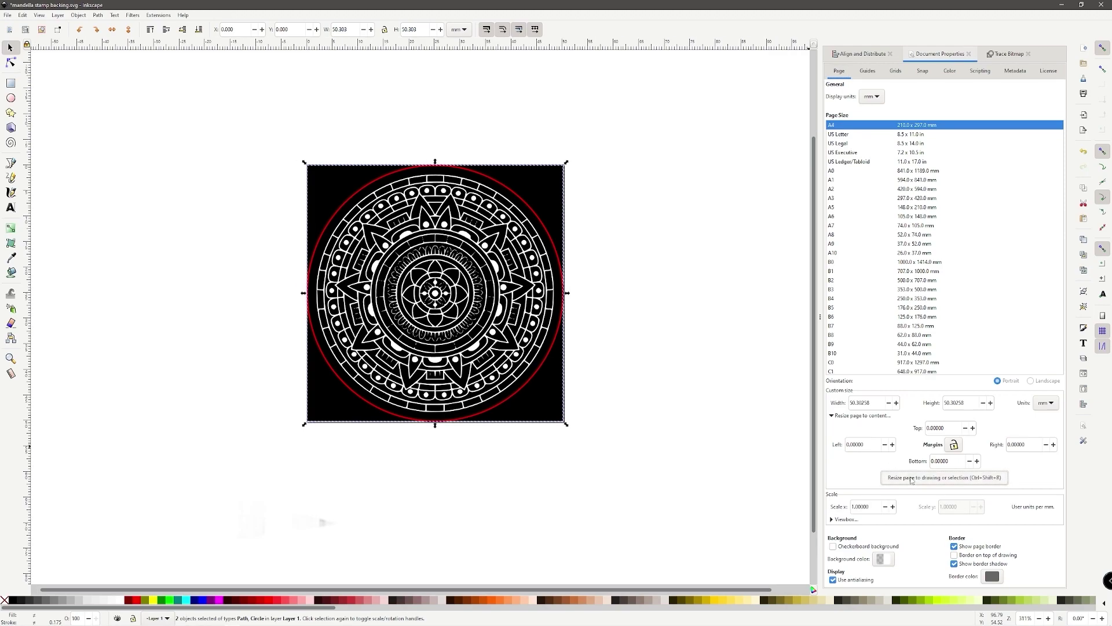
key(Escape)
- Examine the traced mandala's line detail and its fit inside the red circle up close
scroll(449, 261, up, 3)
scroll(458, 273, down, 3)
key(plus)
key(plus)
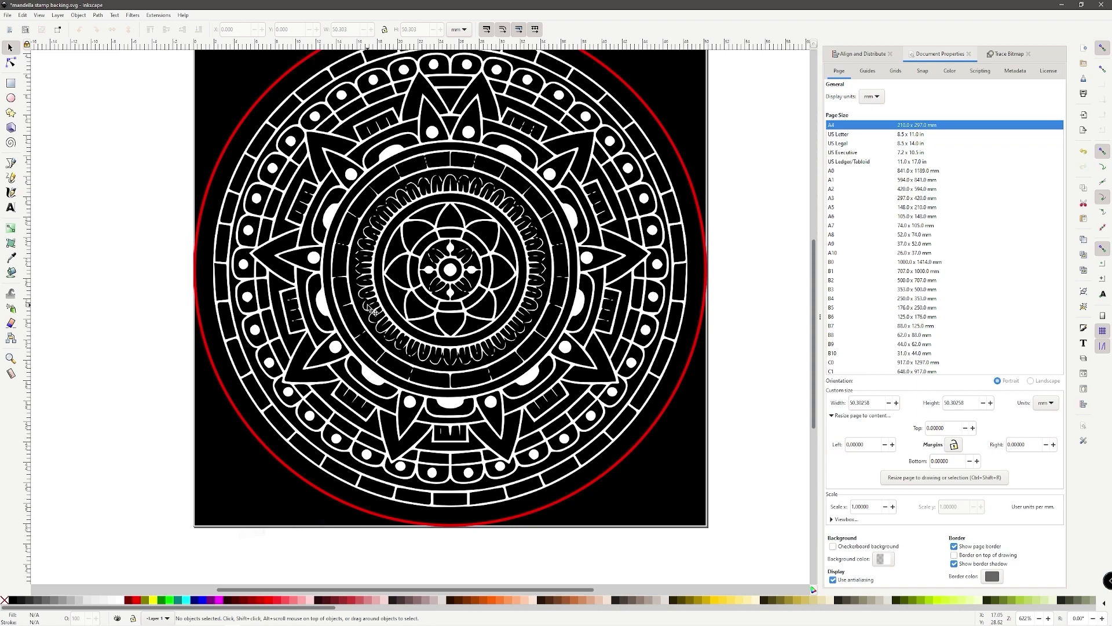
scroll(371, 311, down, 3)
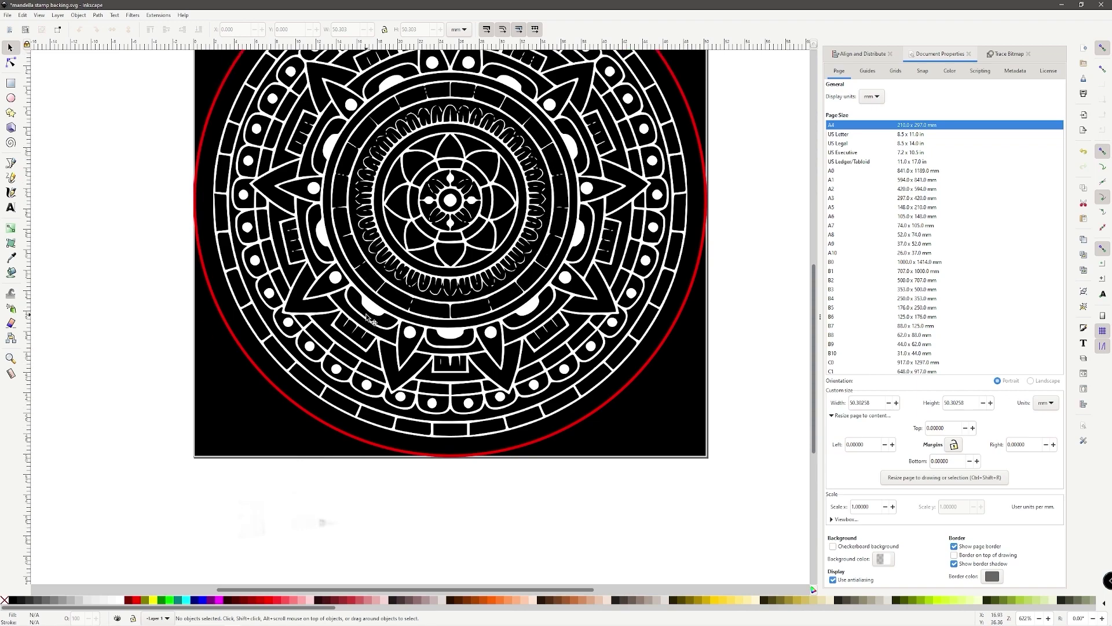
scroll(371, 316, up, 3)
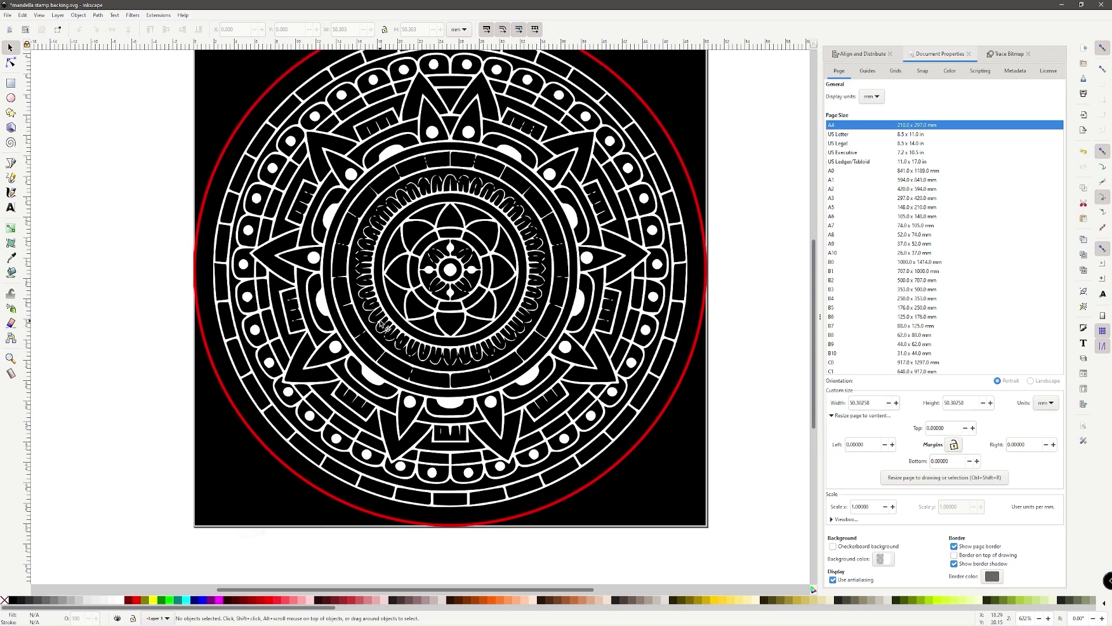
key(minus)
key(minus)
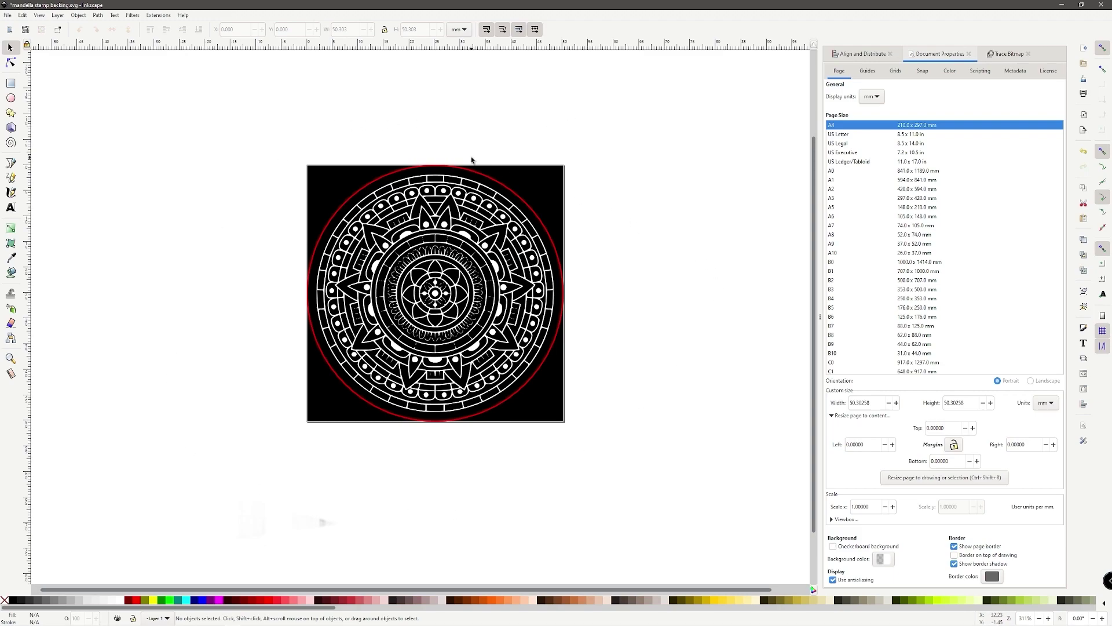
- Save a copy of the drawing as an Inkscape SVG named "mandella stamp" in the mandella stamp folder
click(11, 15)
click(26, 99)
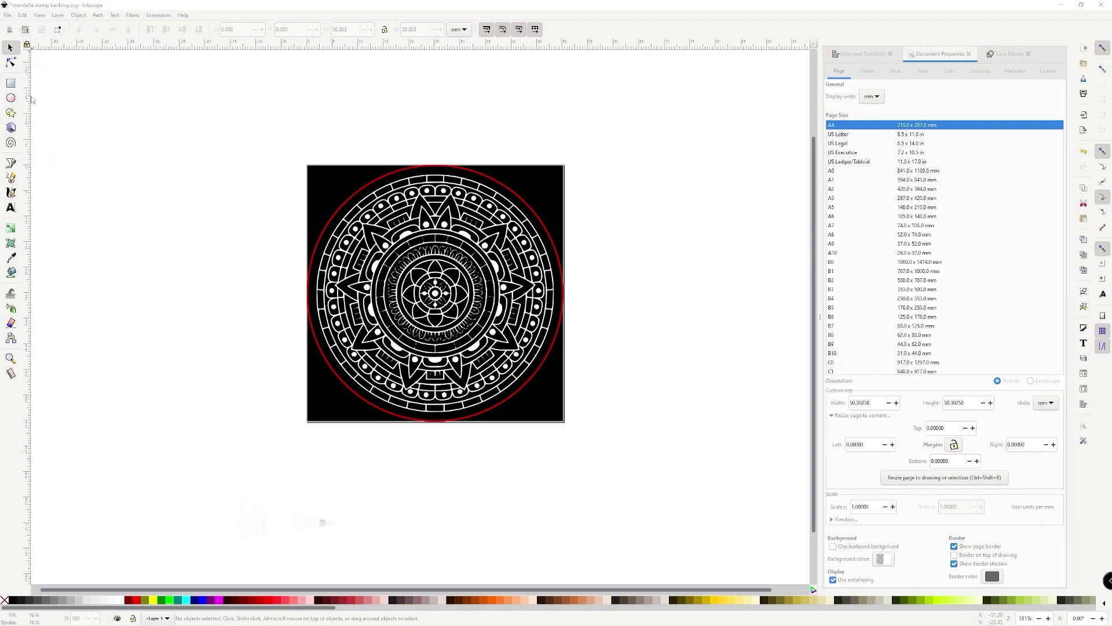
double_click(125, 168)
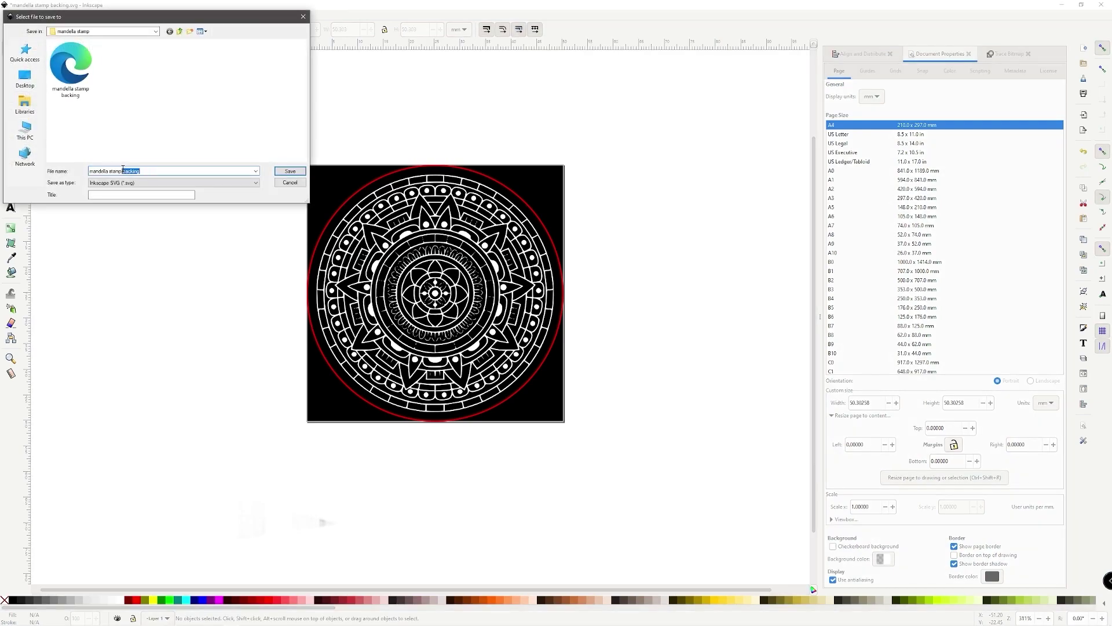
key(BackSpace)
click(290, 171)
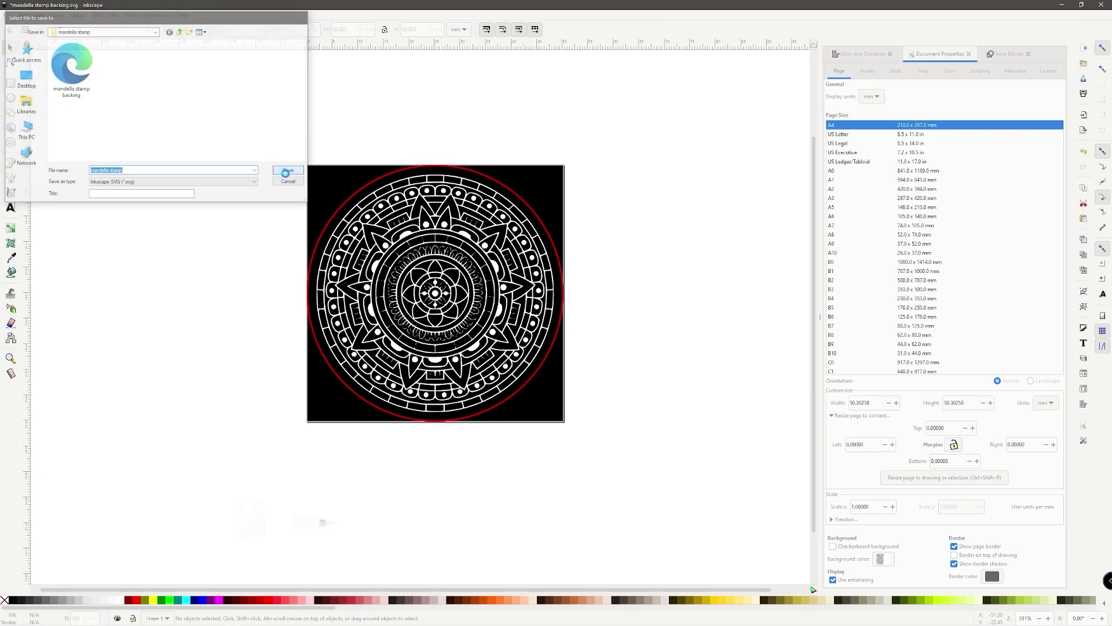
click(555, 123)
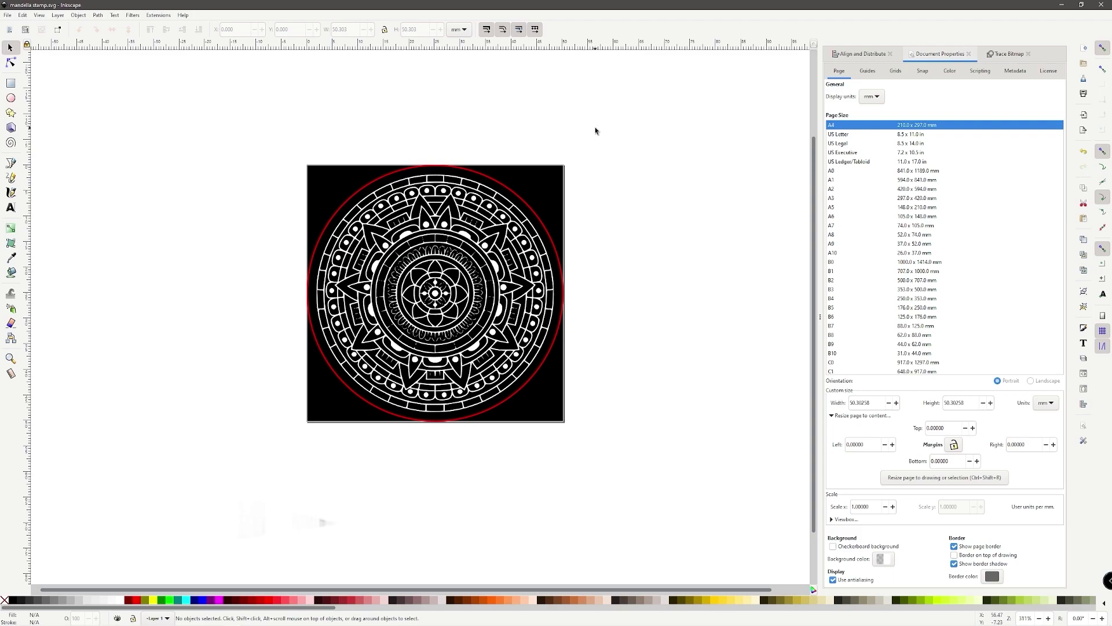
- Switch to K40 Whisperer and open the "mandella stamp" design file
click(1066, 5)
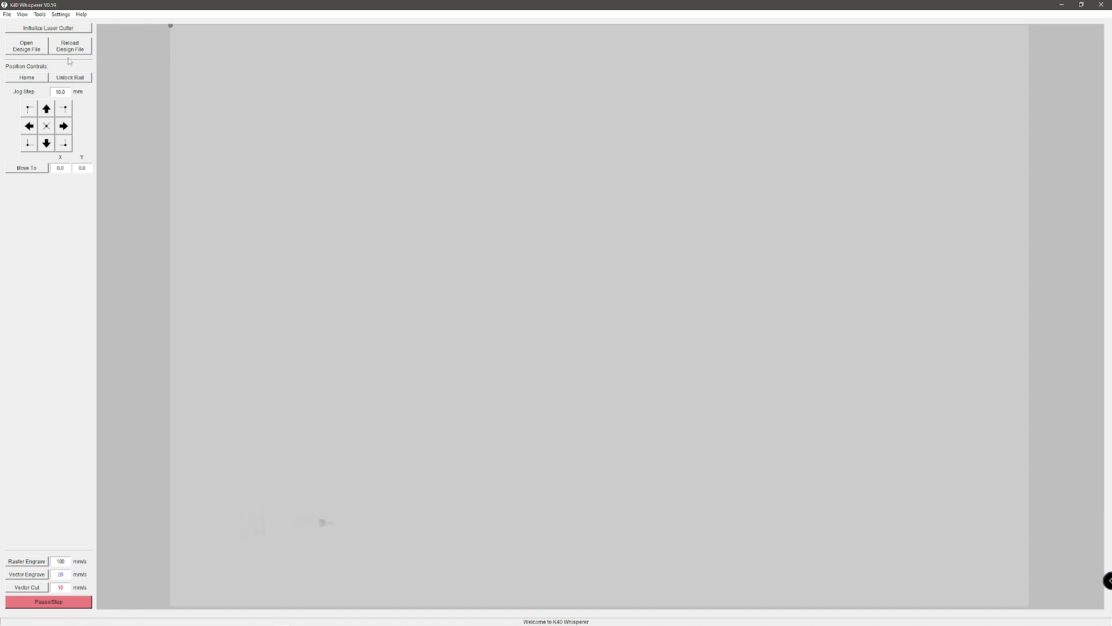
click(26, 51)
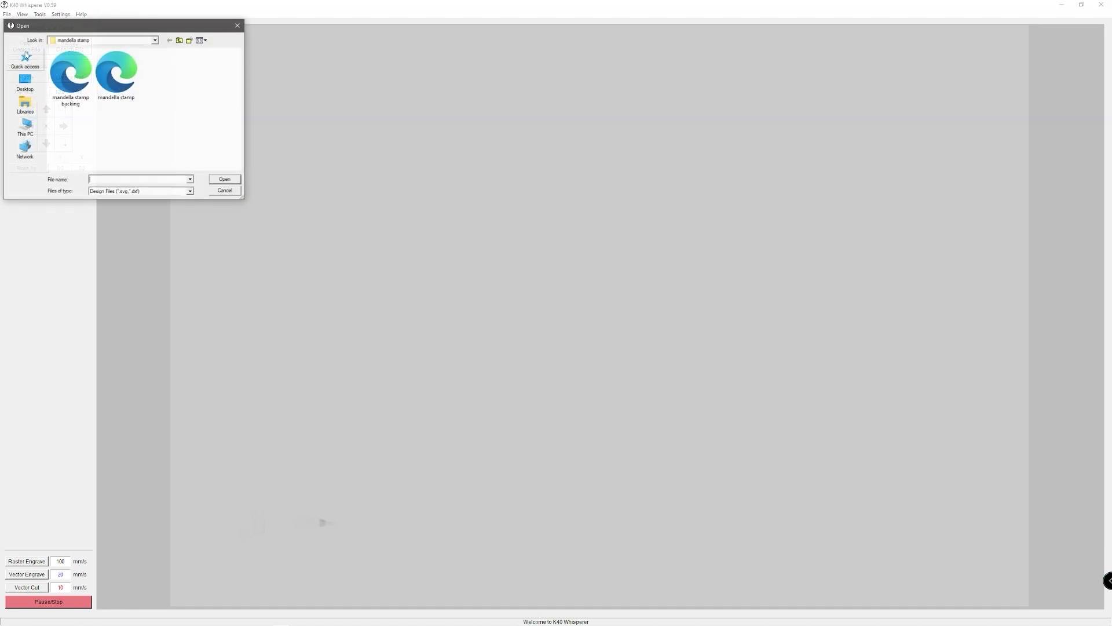
double_click(118, 75)
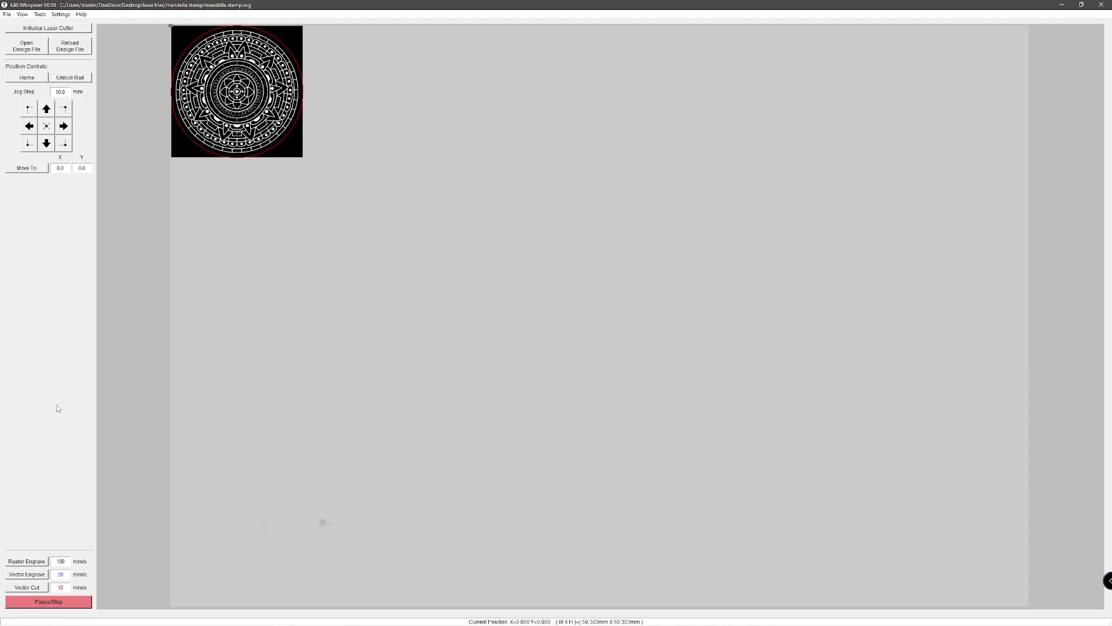
double_click(60, 561)
click(68, 562)
- Open the "mandella stamp backing" design file in place of the mandala design
click(7, 15)
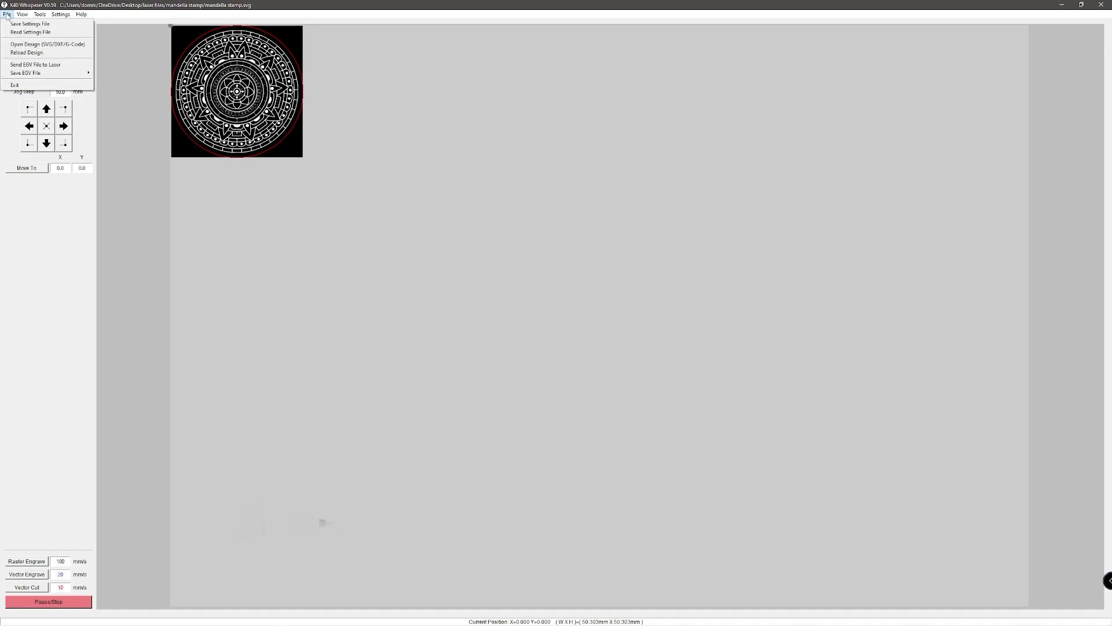
click(26, 25)
double_click(72, 87)
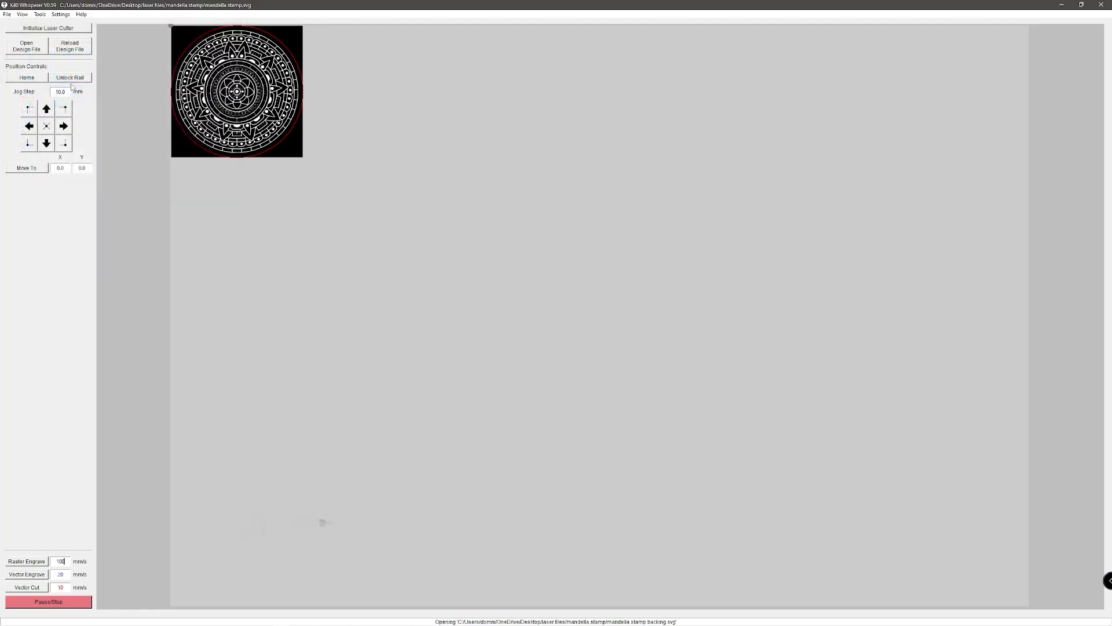